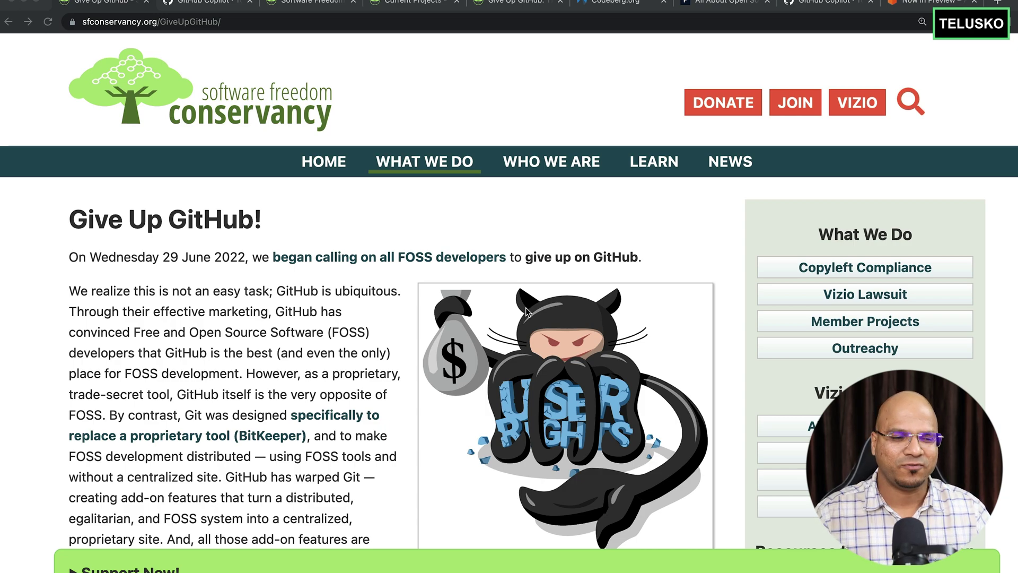
# Step: Bring Sublime Text's outline notes forward and highlight 'Copilot' on line 3
pyautogui.press('super+Tab')
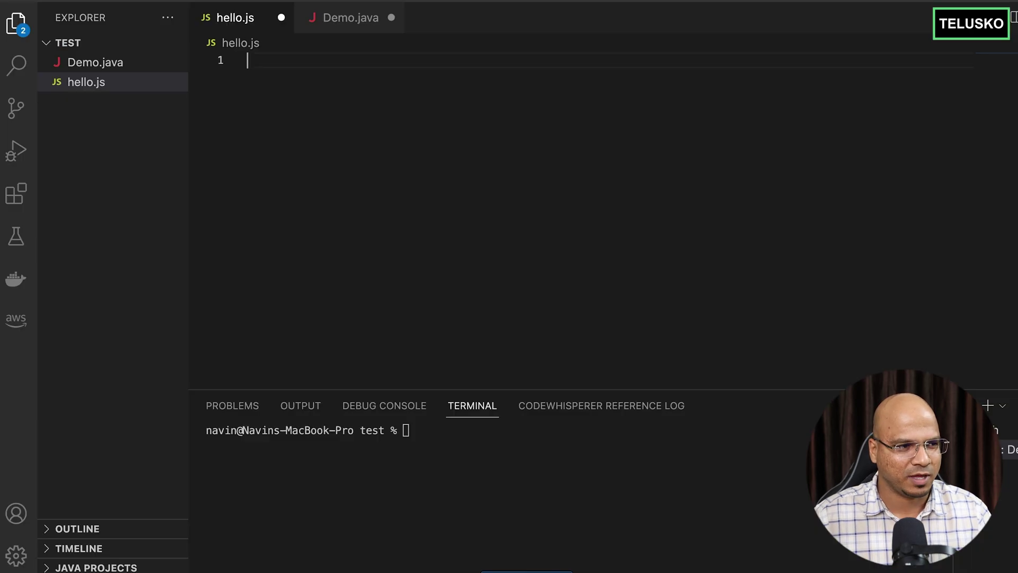
pyautogui.press('super+Tab')
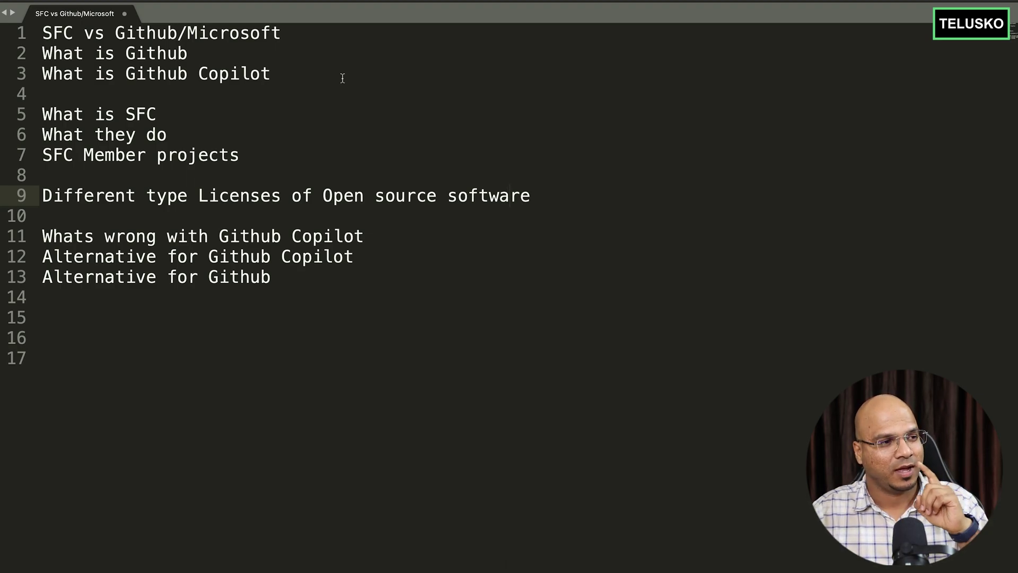
pyautogui.moveTo(305, 73); pyautogui.dragTo(191, 73)
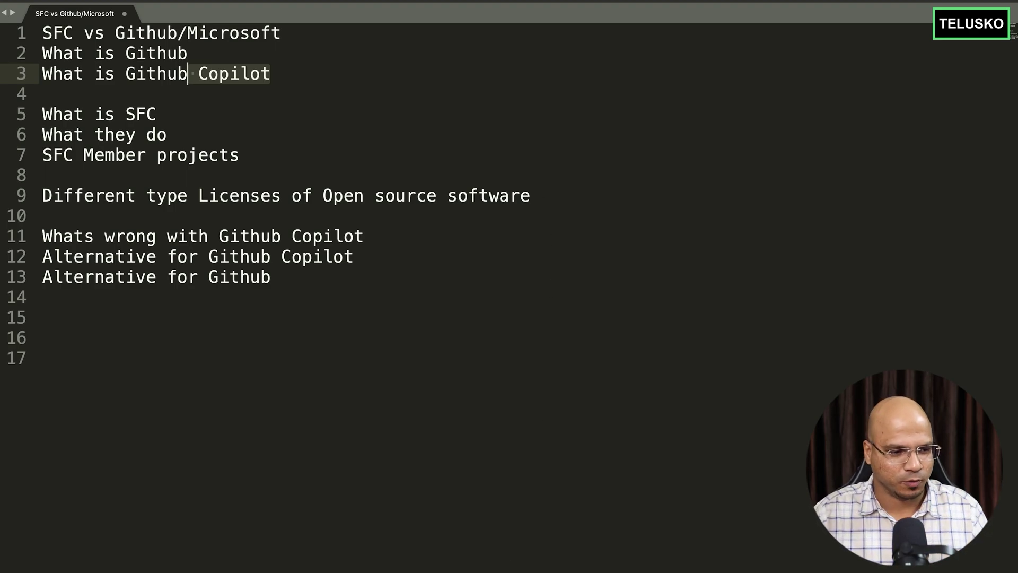
# Step: Back in VS Code, check the empty Demo.java, then add blank lines in hello.js
pyautogui.press('super+Tab')
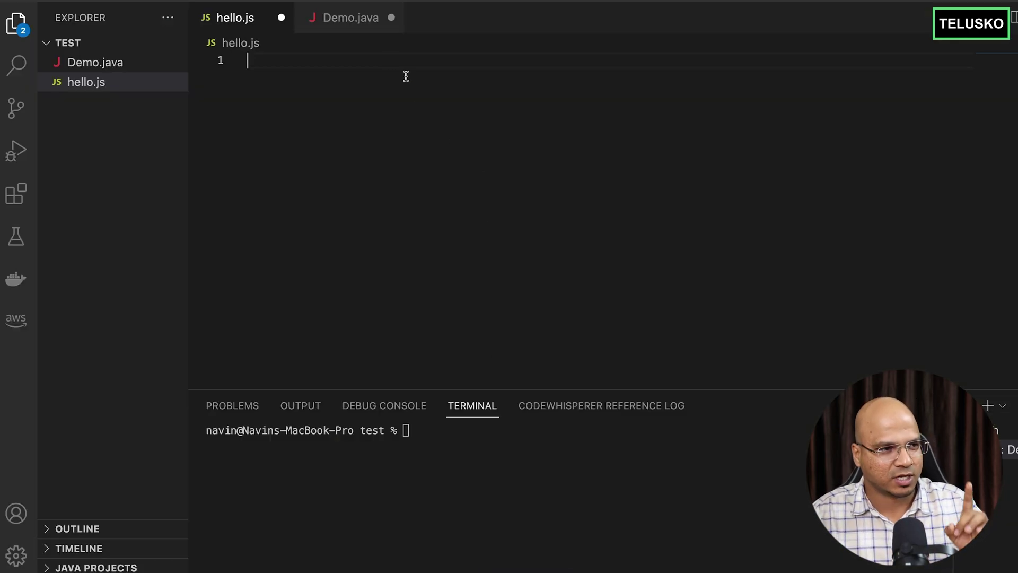
pyautogui.click(357, 30)
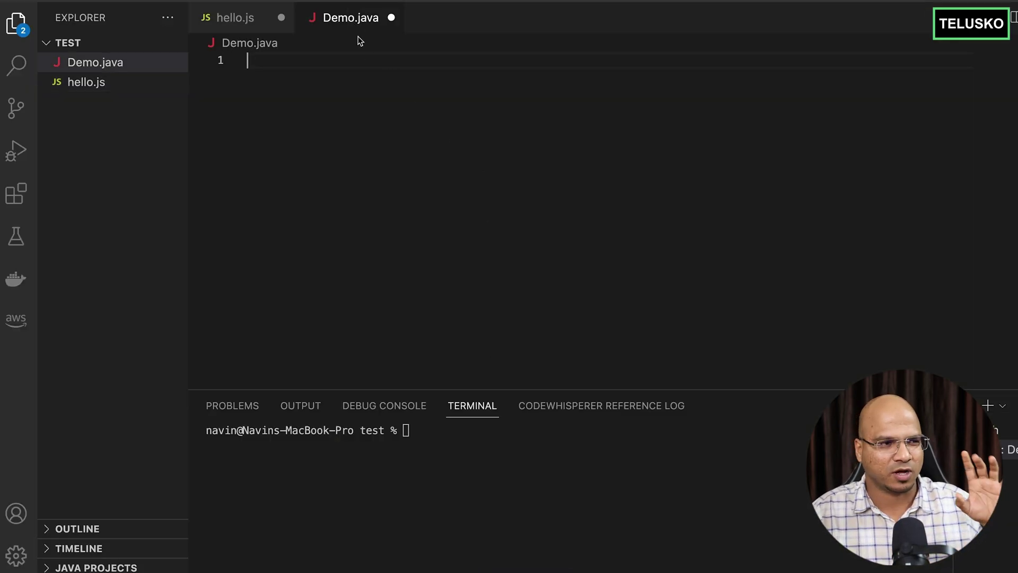
pyautogui.click(231, 20)
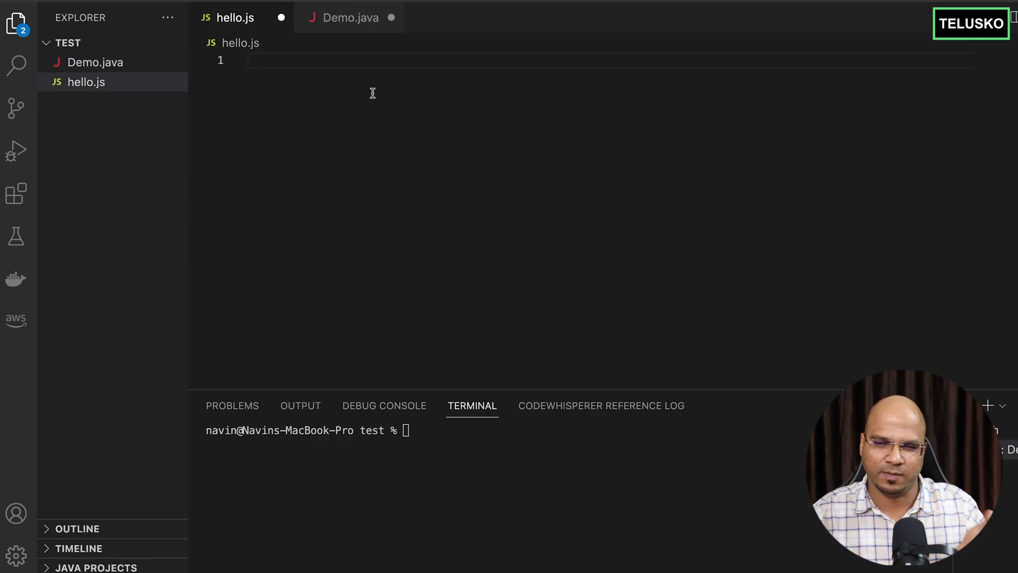
pyautogui.press('Return')
pyautogui.press('Return')
pyautogui.write('//')
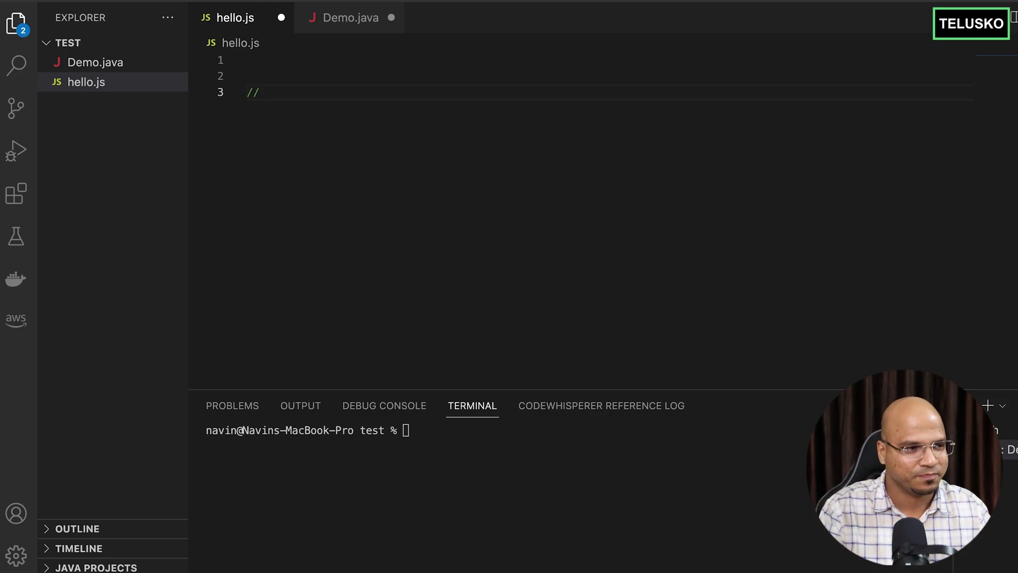
pyautogui.write('function to add 2 numbers')
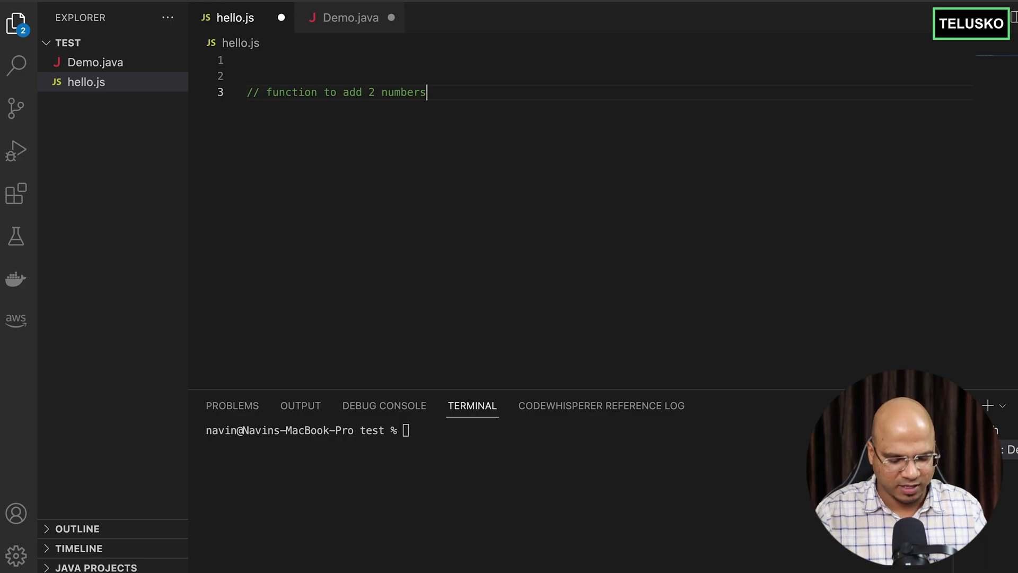
# Step: Accept Copilot's add(a, b) function returning a + b, then enlarge the editor
pyautogui.press('Return')
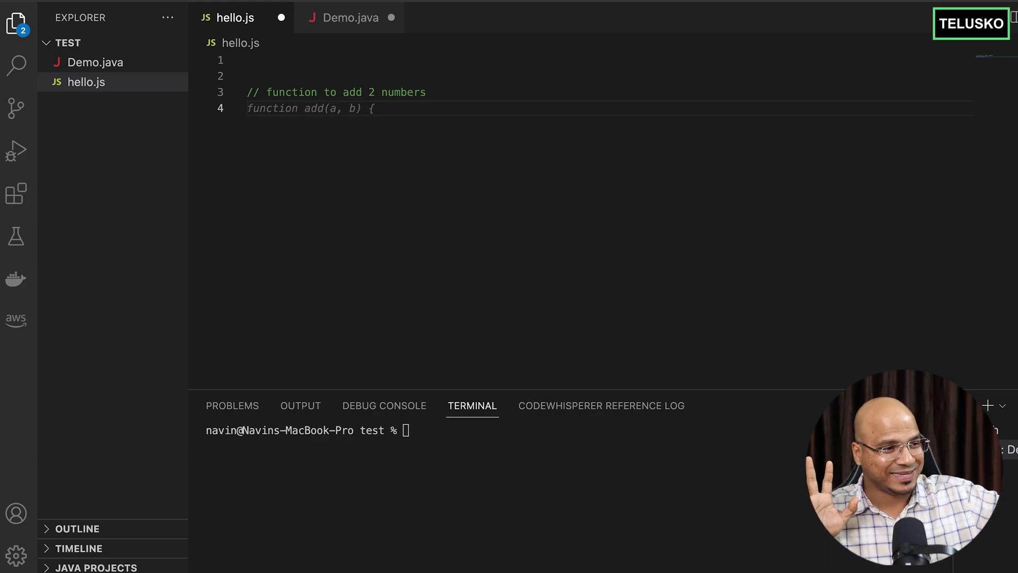
pyautogui.press('Tab')
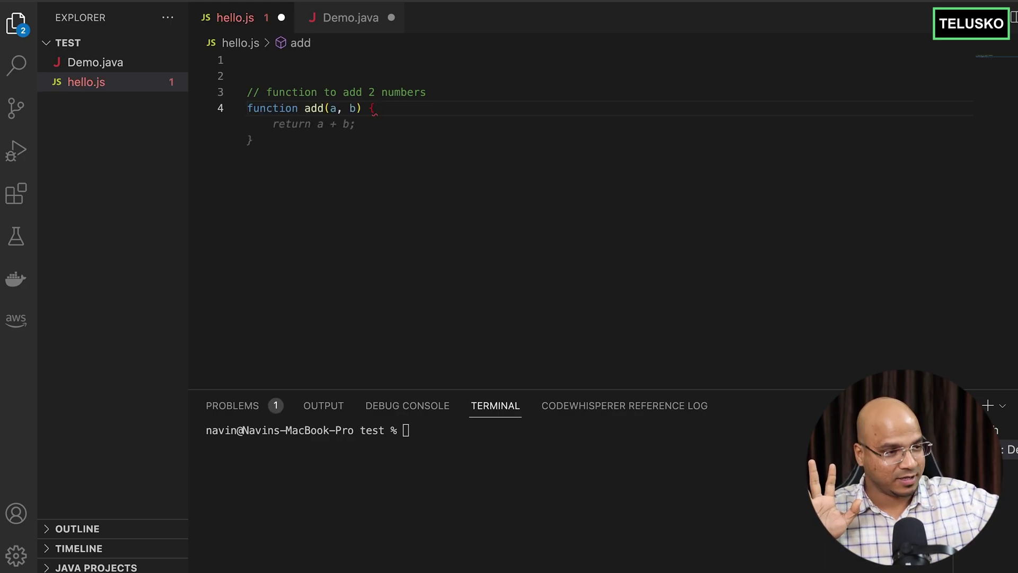
pyautogui.press('Tab')
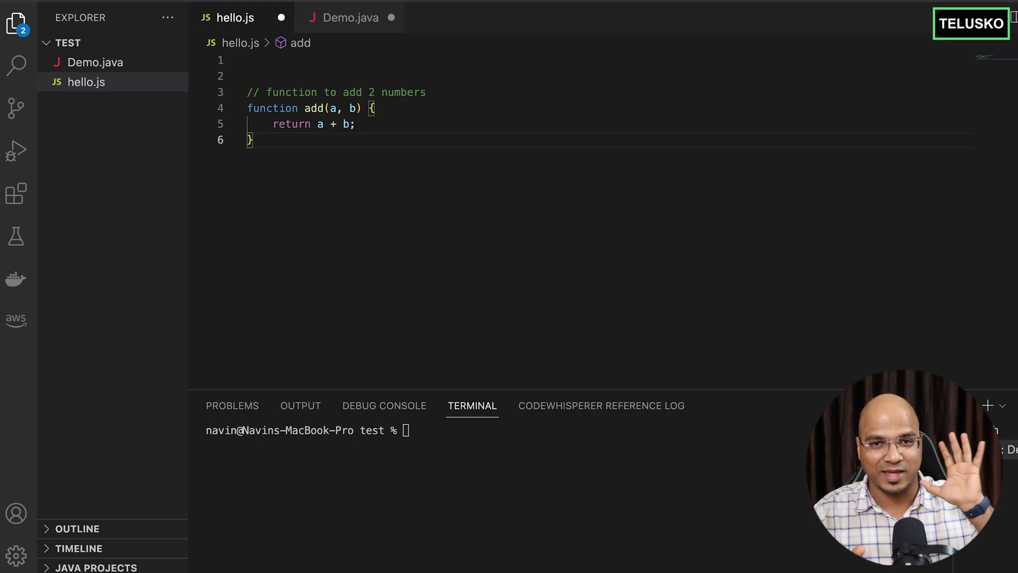
pyautogui.click(444, 91)
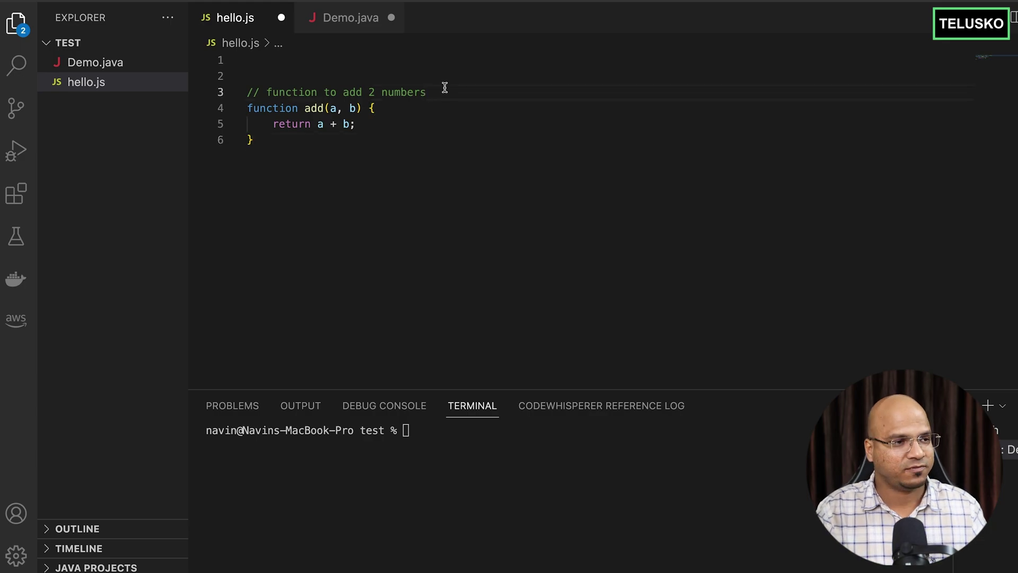
pyautogui.press('super+equal')
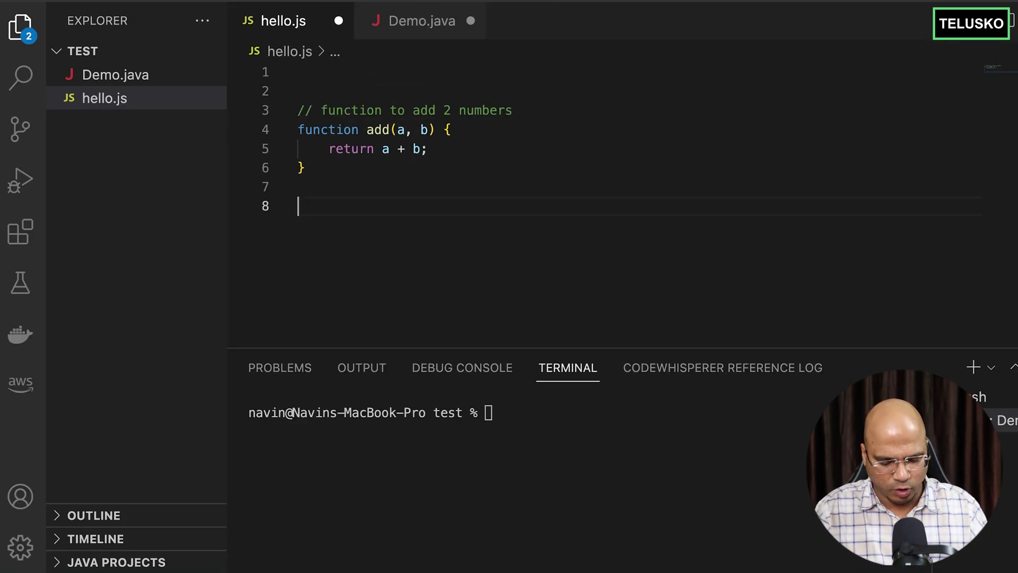
pyautogui.write('// ')
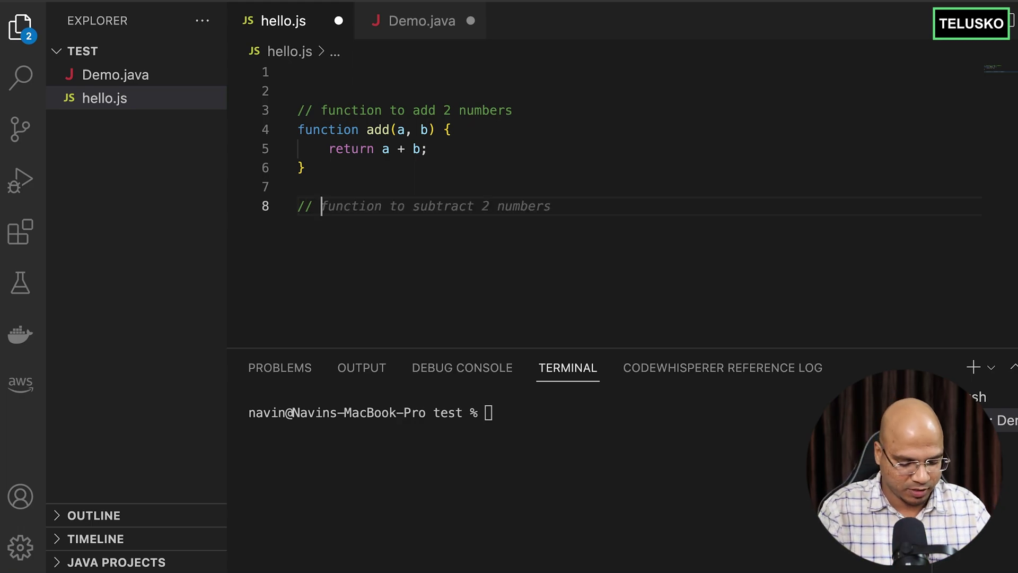
pyautogui.write('function to add random values in an array')
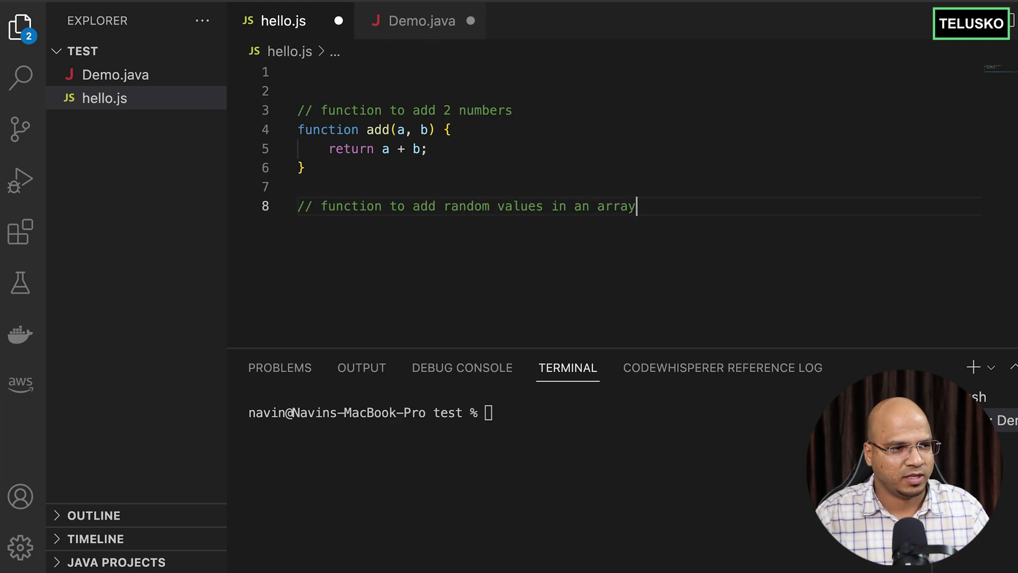
# Step: Accept Copilot's addRandom(array) summing loop and highlight its body
pyautogui.press('Return')
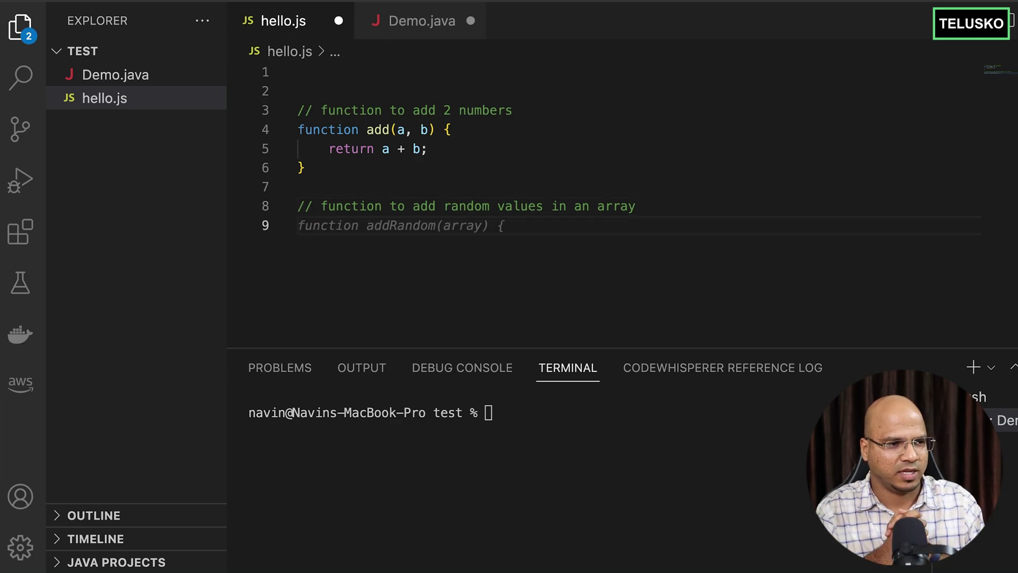
pyautogui.press('Tab')
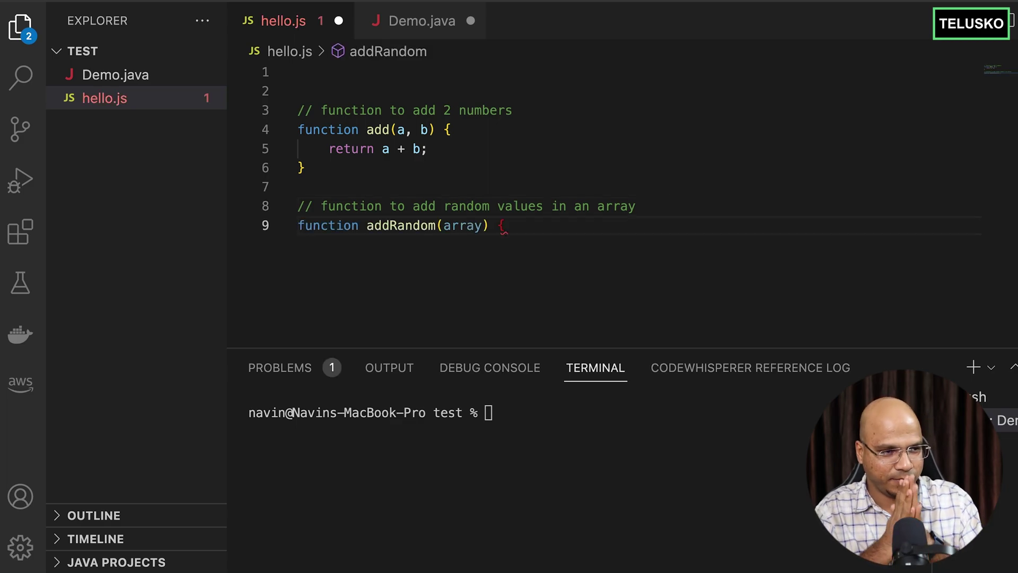
pyautogui.press('Tab')
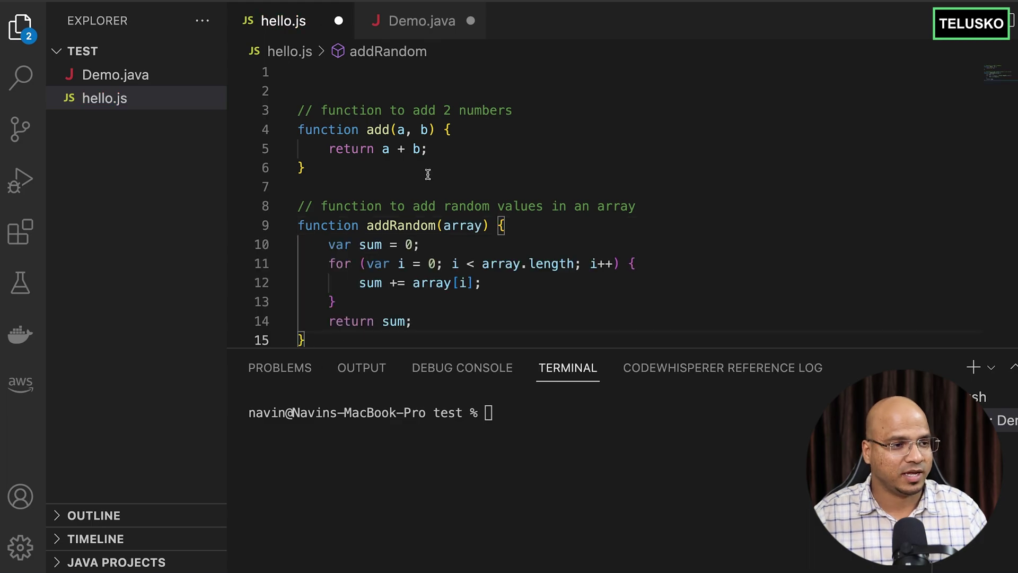
pyautogui.scroll(-5, 500, 235)
pyautogui.scroll(5, 500, 234)
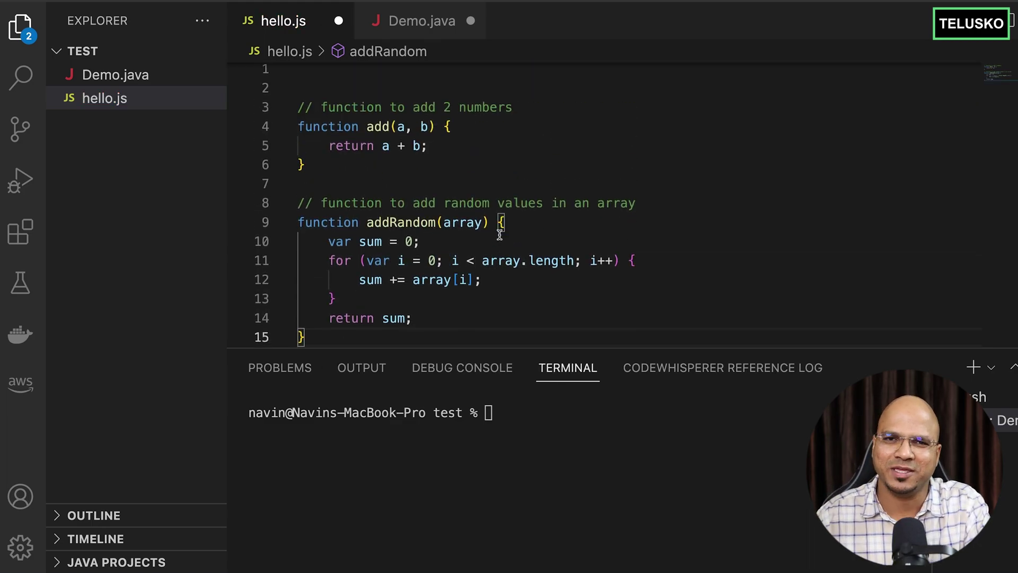
pyautogui.scroll(-2, 500, 235)
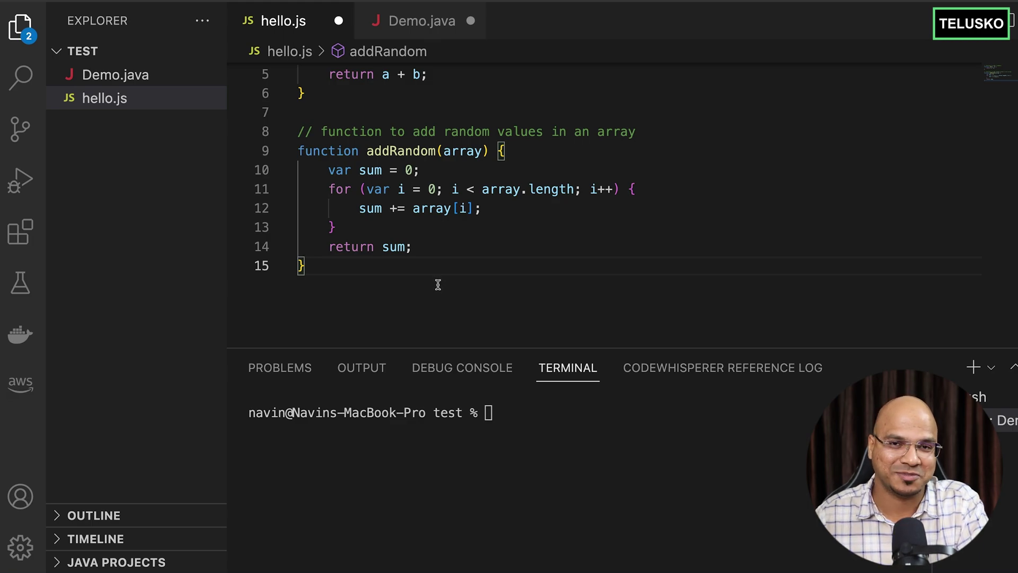
pyautogui.scroll(3, 437, 286)
pyautogui.scroll(-2, 436, 285)
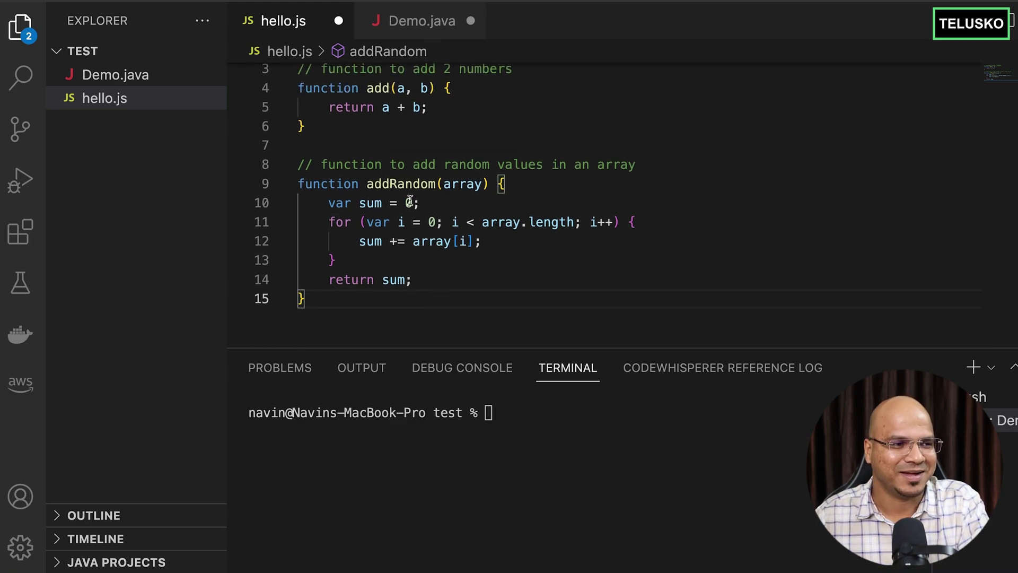
pyautogui.moveTo(328, 202); pyautogui.dragTo(433, 275)
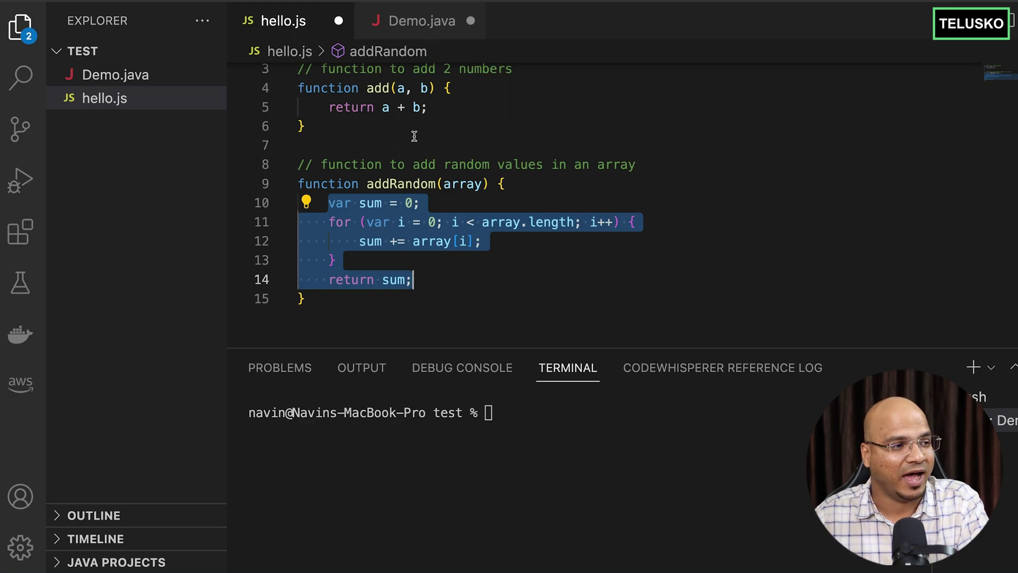
# Step: Review the installed GitHub Copilot extension's details, then add blank lines below addRandom
pyautogui.click(20, 232)
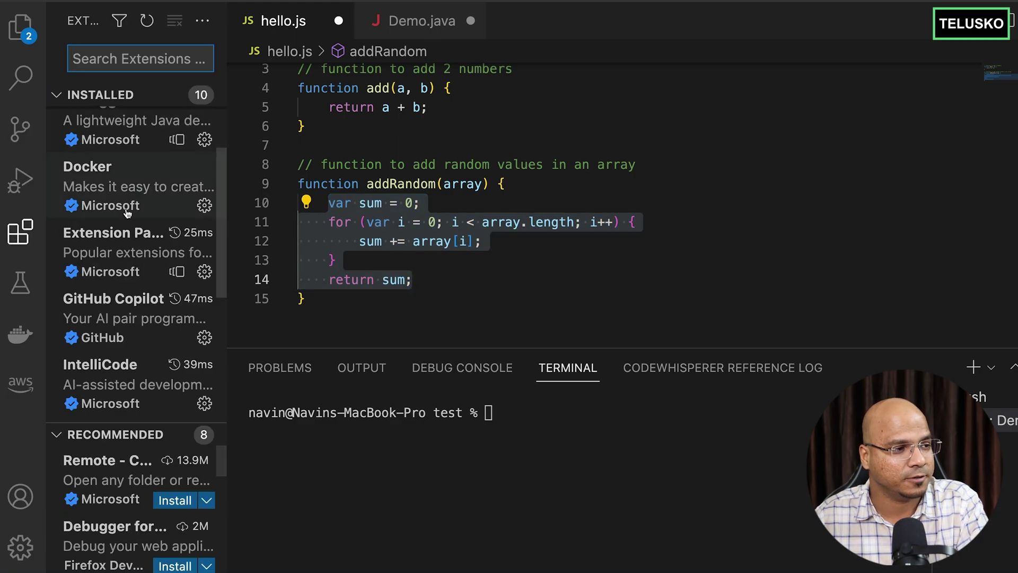
pyautogui.click(113, 311)
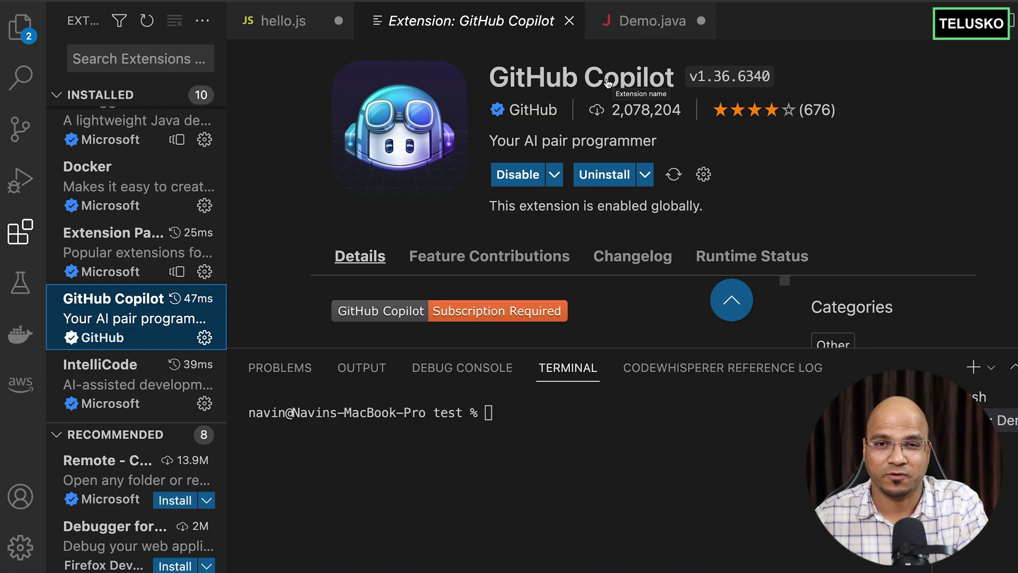
pyautogui.click(569, 21)
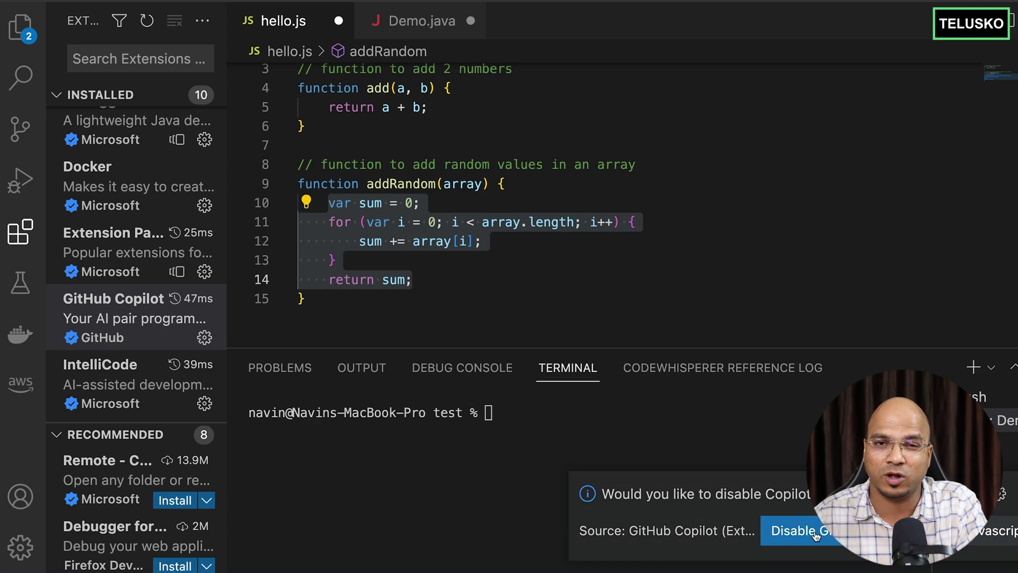
pyautogui.click(815, 534)
pyautogui.click(408, 305)
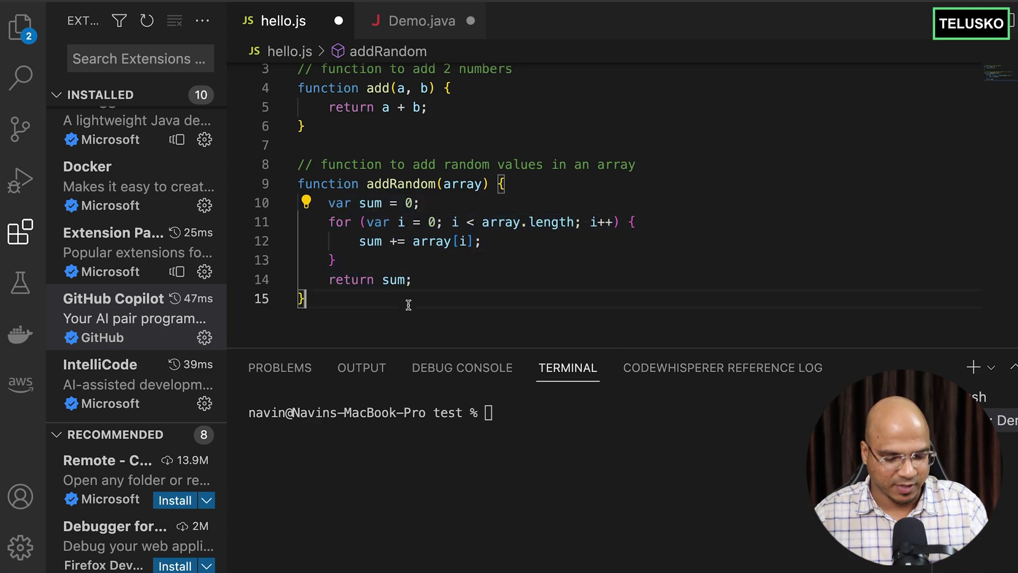
pyautogui.press('Return')
pyautogui.press('Return')
pyautogui.write('// fu')
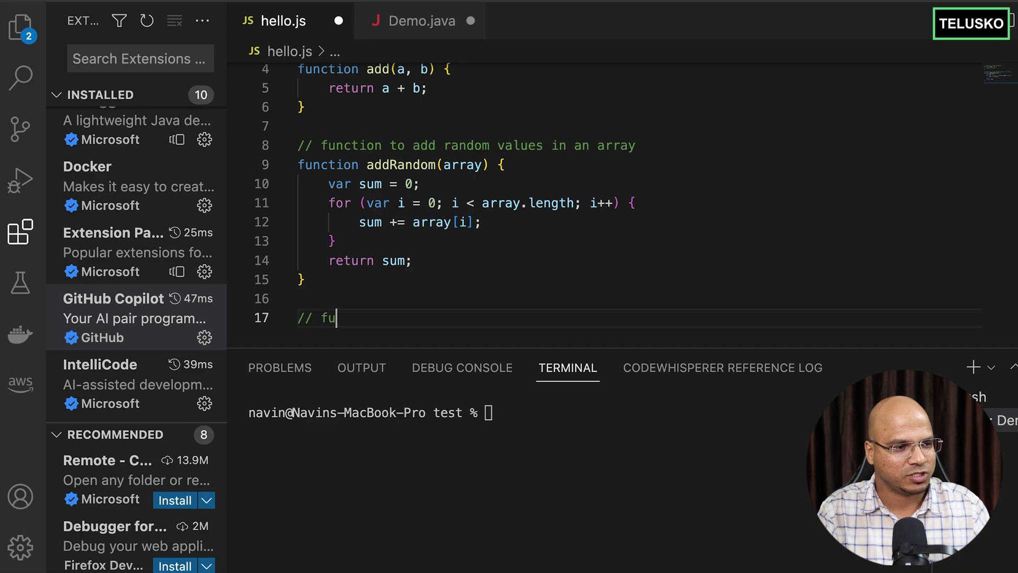
pyautogui.write('nction to subtract')
# Step: Accept Copilot's subtract(a, b) returning a - b, then return to the Give Up GitHub! page
pyautogui.press('Return')
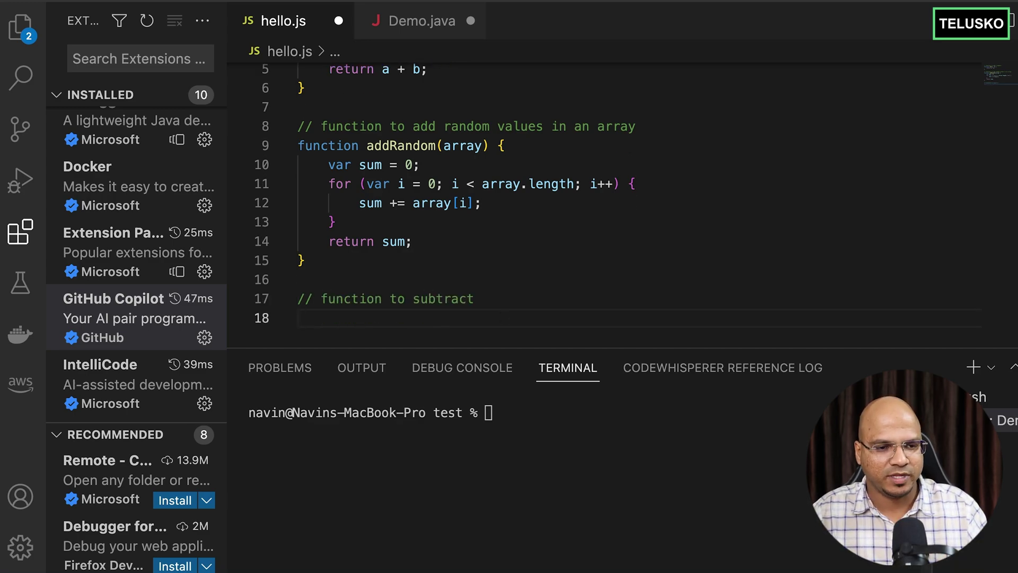
pyautogui.scroll(-5, 539, 282)
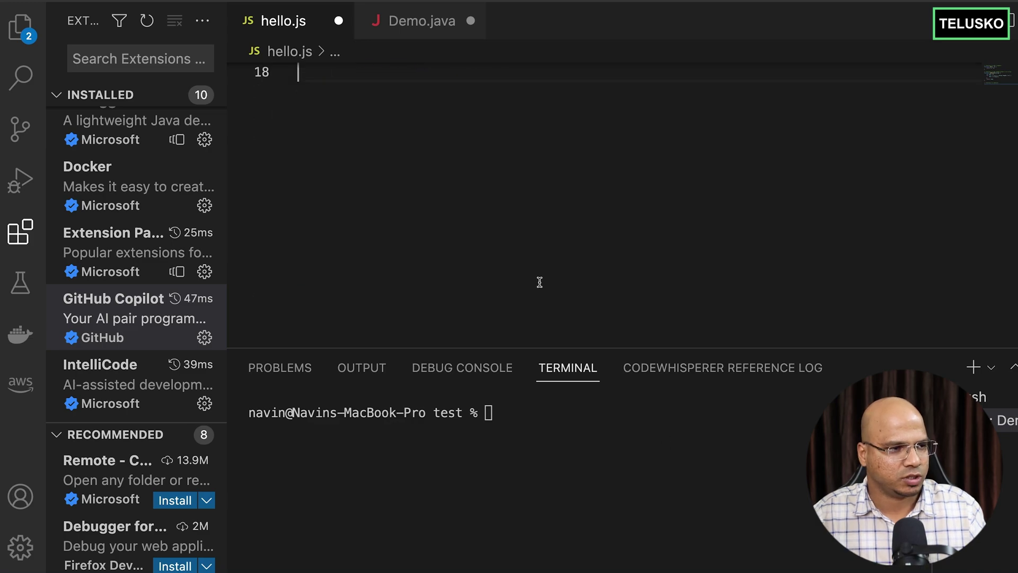
pyautogui.scroll(2, 540, 282)
pyautogui.press('Tab')
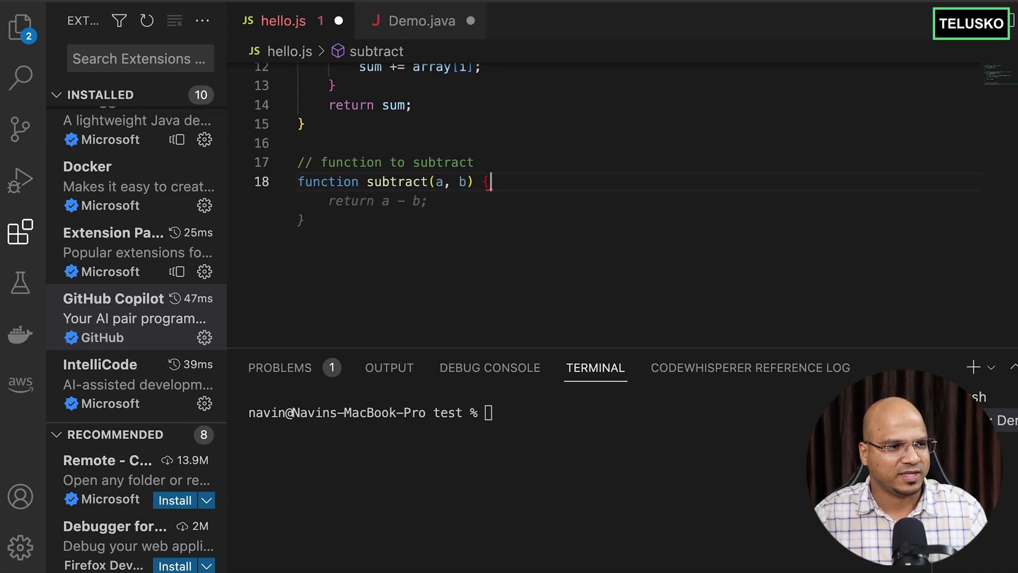
pyautogui.press('Tab')
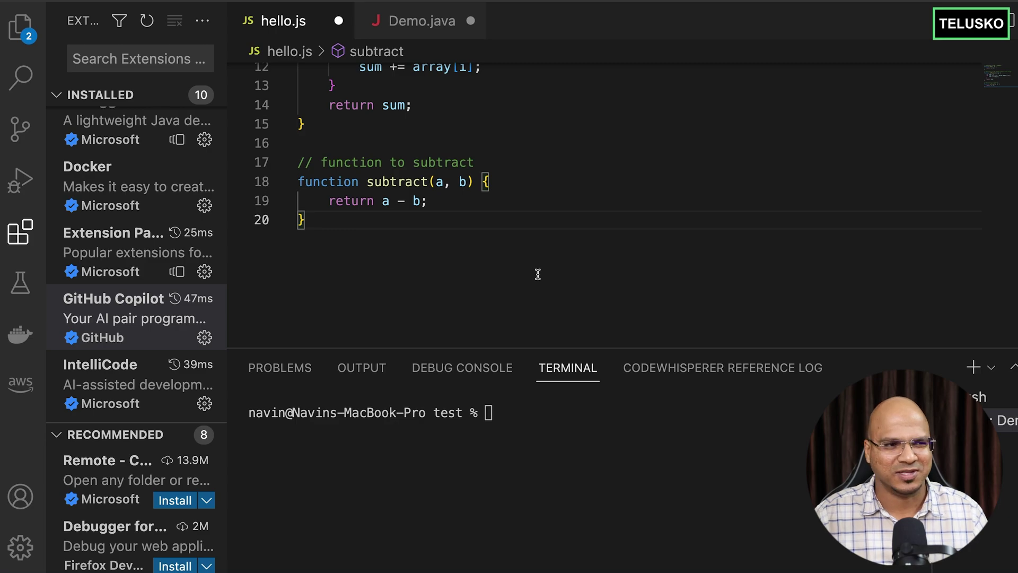
pyautogui.press('super+Tab')
pyautogui.press('super+Tab')
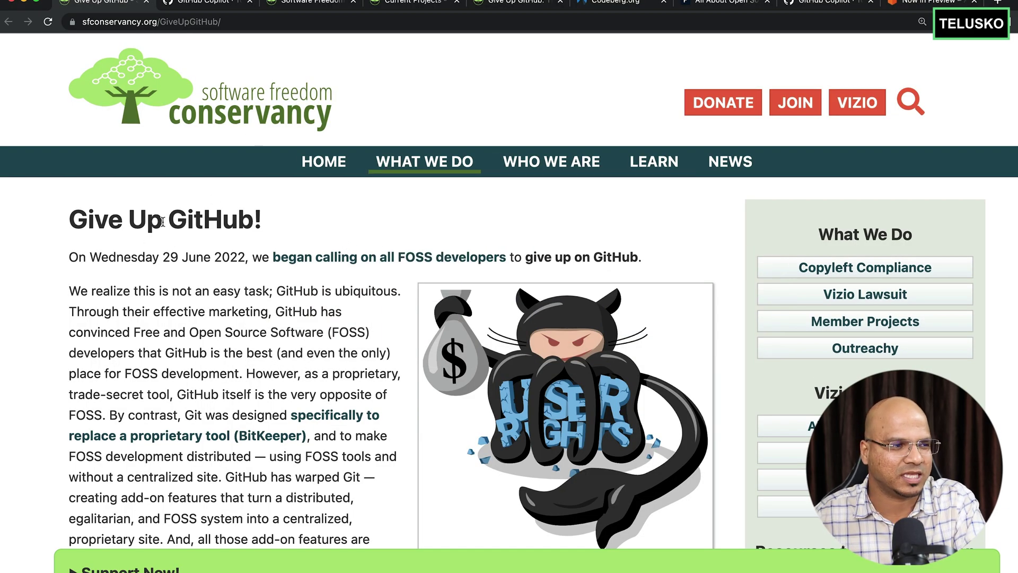
pyautogui.scroll(-5, 248, 267)
pyautogui.scroll(-5, 248, 267)
pyautogui.scroll(-3, 248, 267)
pyautogui.scroll(-5, 248, 268)
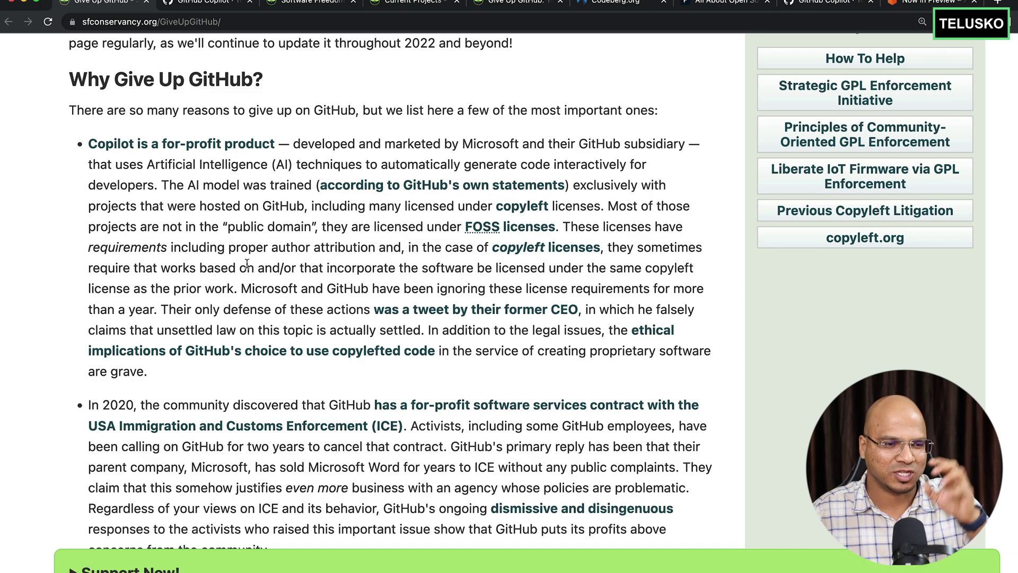
pyautogui.scroll(-1, 248, 267)
pyautogui.scroll(-4, 248, 267)
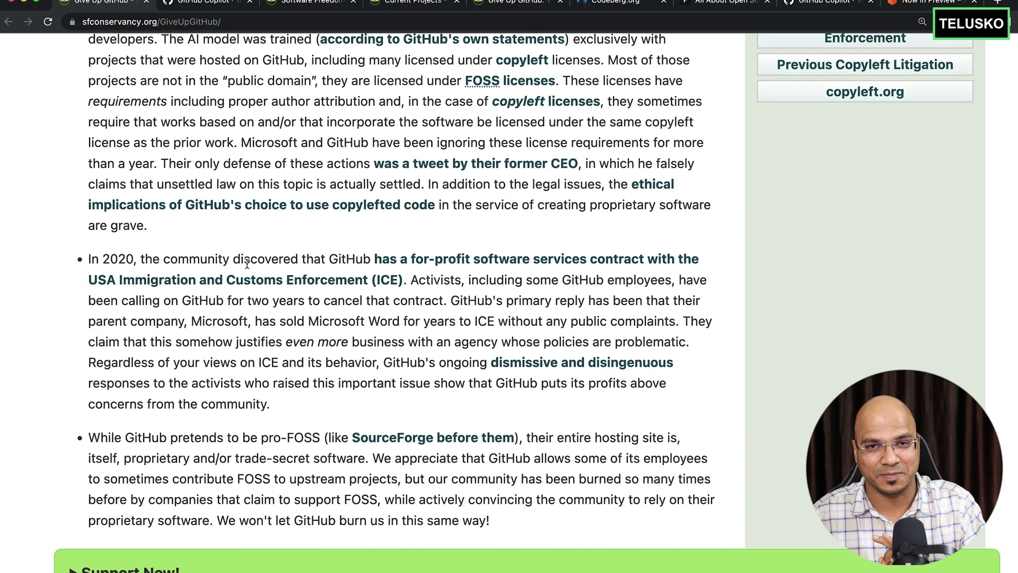
pyautogui.press('Home')
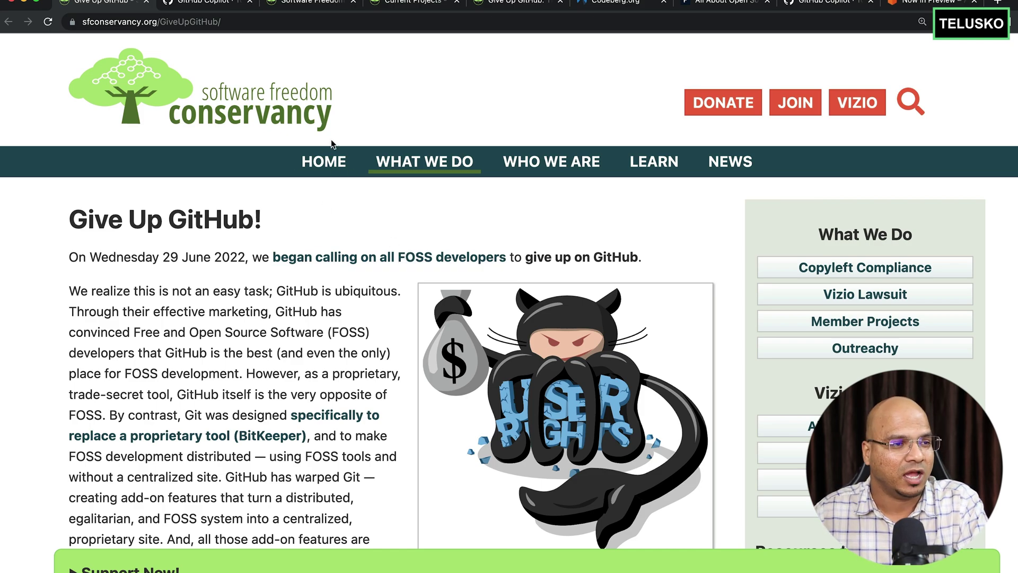
# Step: Glance at the Conservancy's What We Do page, then go to the FOSSA licenses article
pyautogui.click(311, 3)
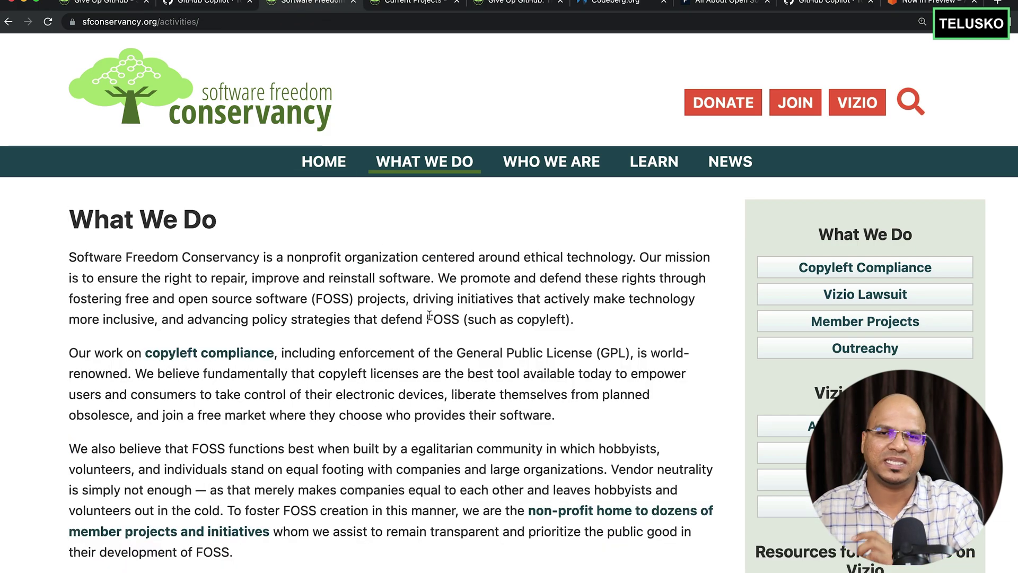
pyautogui.scroll(-1, 429, 317)
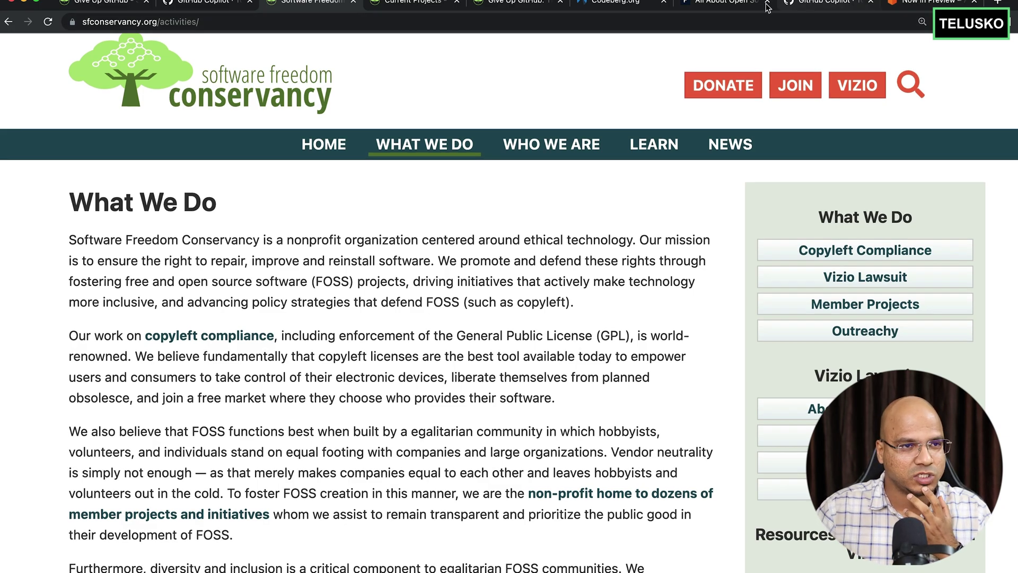
pyautogui.click(724, 3)
pyautogui.scroll(1, 564, 303)
pyautogui.scroll(3, 565, 303)
pyautogui.scroll(-2, 563, 303)
pyautogui.scroll(-2, 564, 303)
pyautogui.scroll(3, 563, 303)
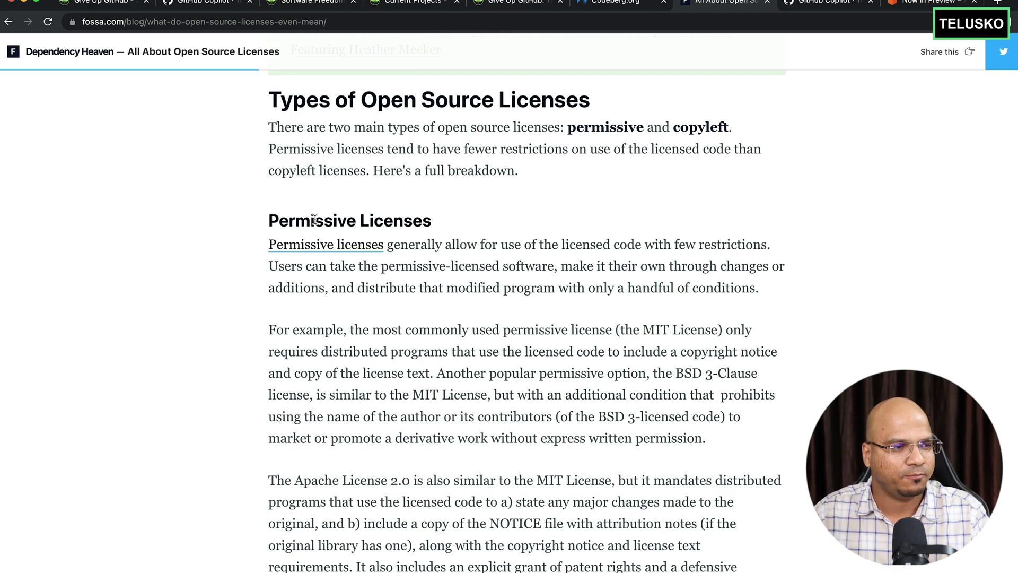
pyautogui.scroll(-4, 492, 316)
pyautogui.scroll(-4, 491, 316)
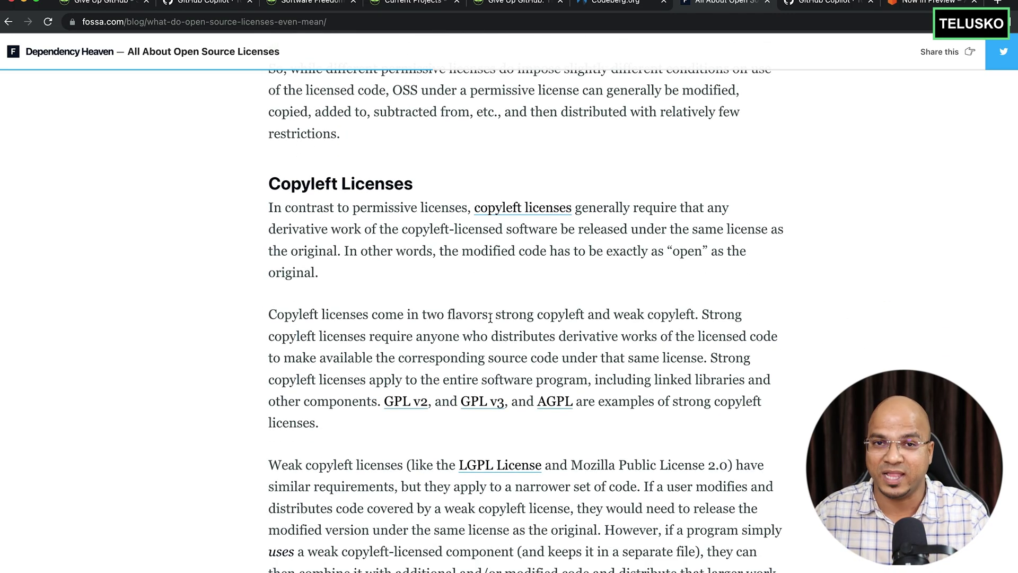
pyautogui.scroll(2, 490, 318)
pyautogui.scroll(2, 490, 318)
pyautogui.scroll(2, 490, 317)
pyautogui.scroll(1, 490, 318)
pyautogui.scroll(1, 490, 317)
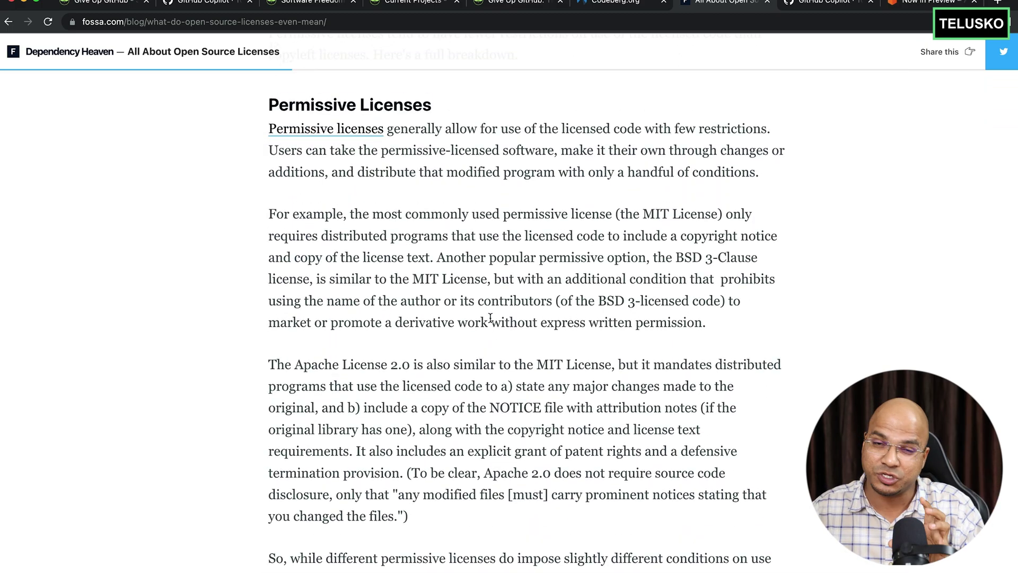
pyautogui.scroll(-3, 490, 317)
pyautogui.scroll(-2, 490, 317)
pyautogui.scroll(-1, 490, 317)
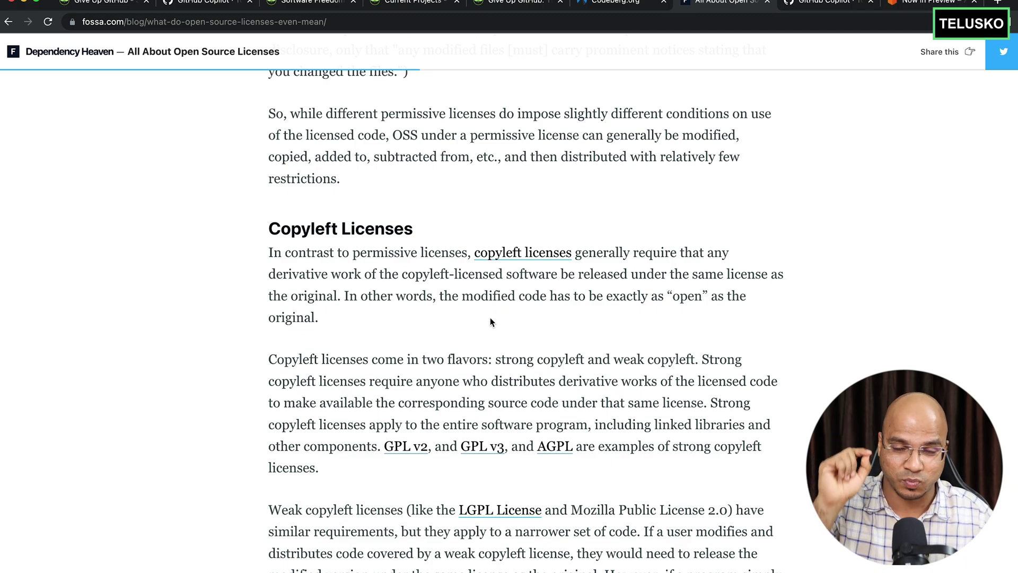
pyautogui.scroll(-2, 494, 328)
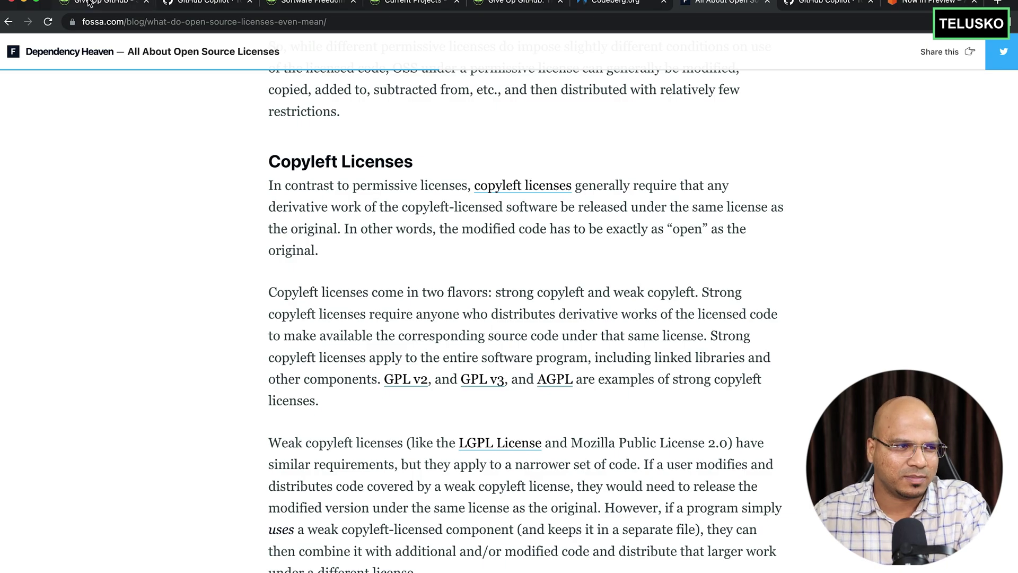
# Step: After reading the Copyleft Licenses section, switch to GitHub's 'Your AI pair programmer' page
pyautogui.click(199, 3)
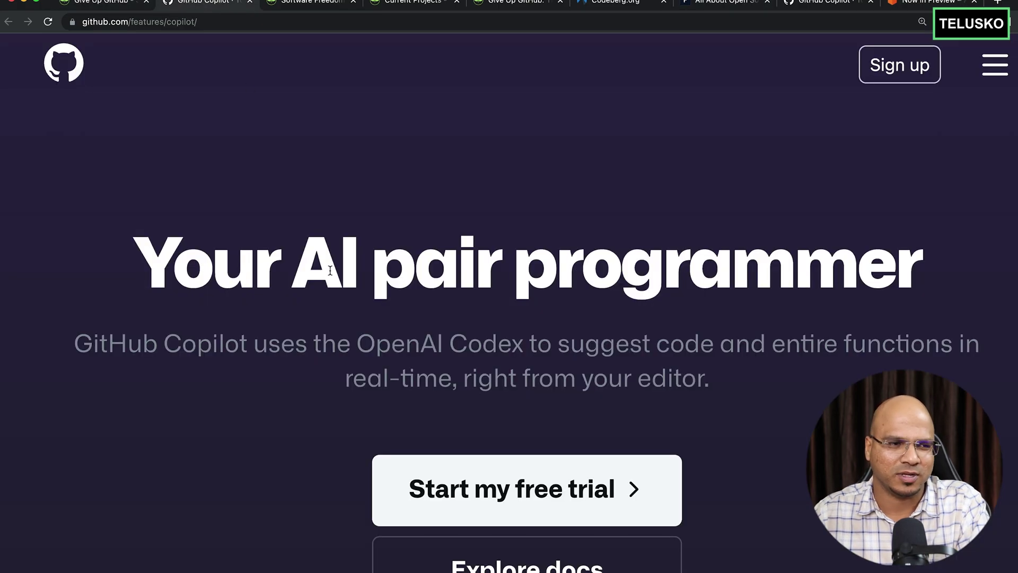
pyautogui.scroll(-1, 330, 272)
pyautogui.scroll(-1, 330, 271)
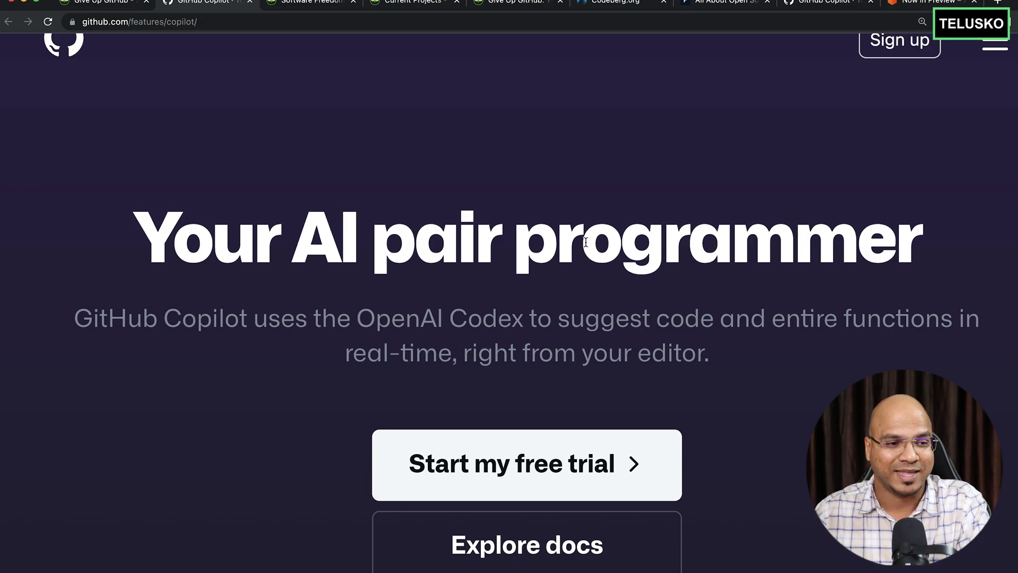
pyautogui.scroll(-3, 585, 241)
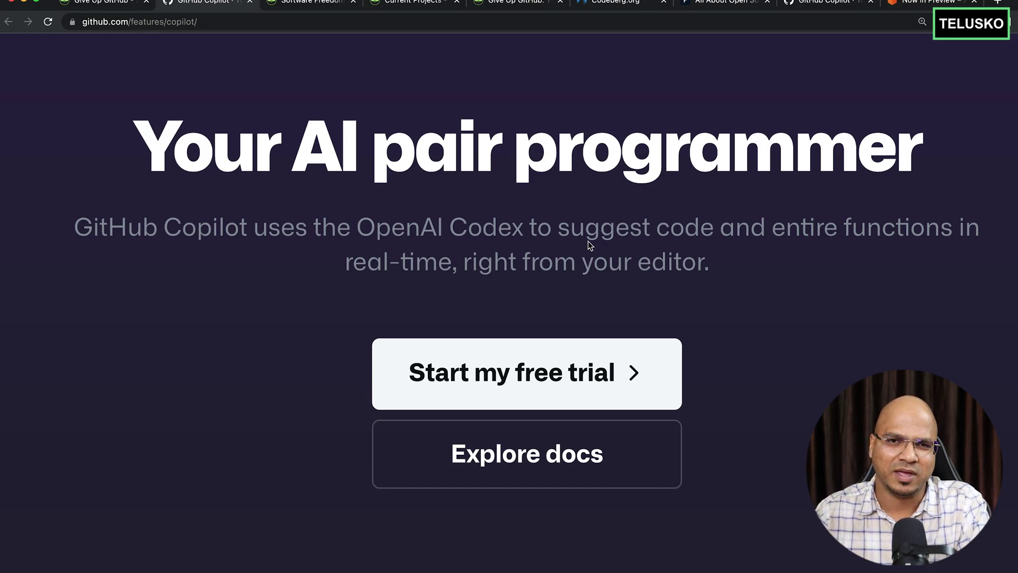
# Step: Highlight and then deselect 'OpenAI' in the Copilot page subtitle
pyautogui.moveTo(356, 227); pyautogui.dragTo(447, 227)
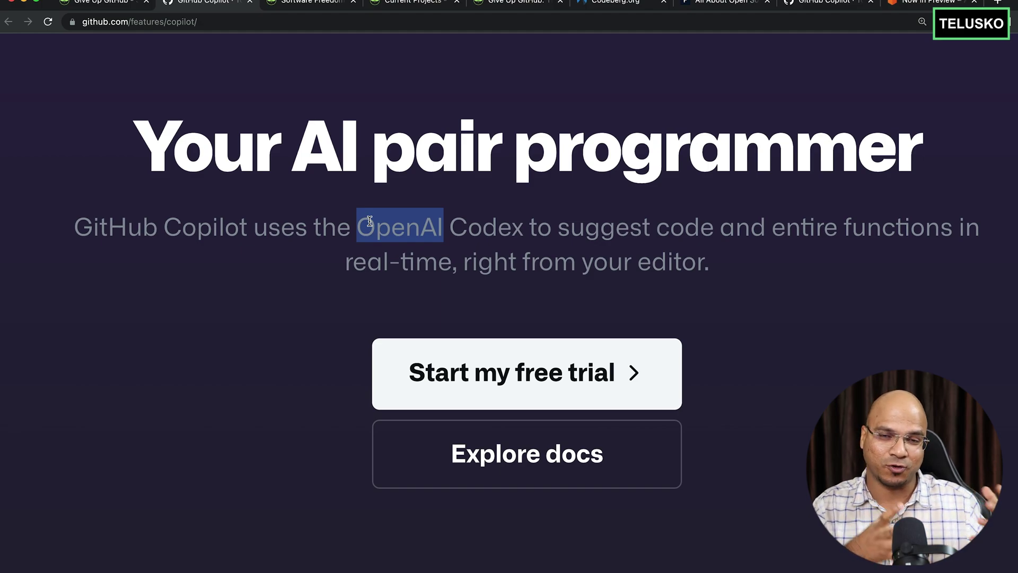
pyautogui.click(419, 221)
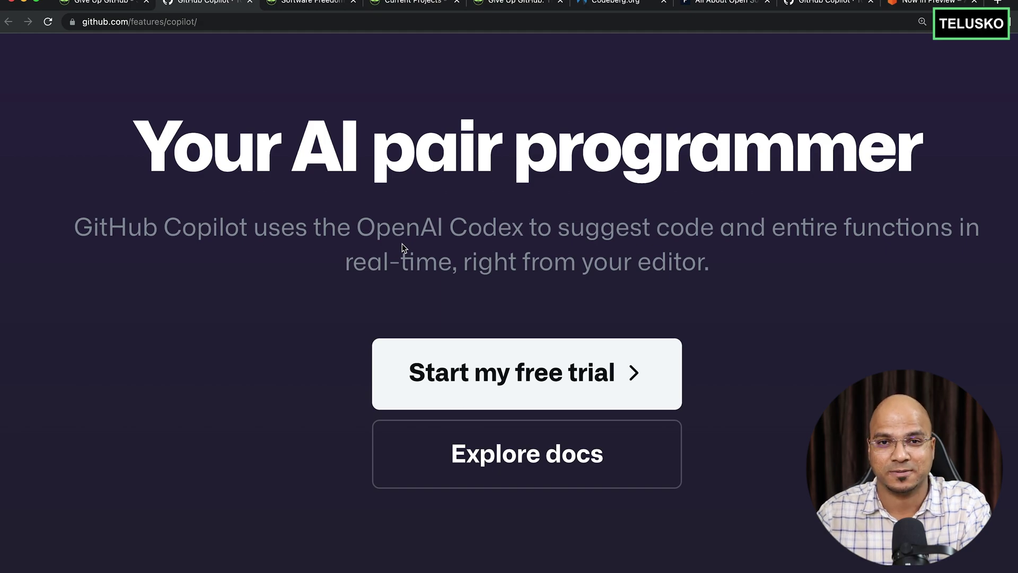
pyautogui.scroll(-10, 402, 244)
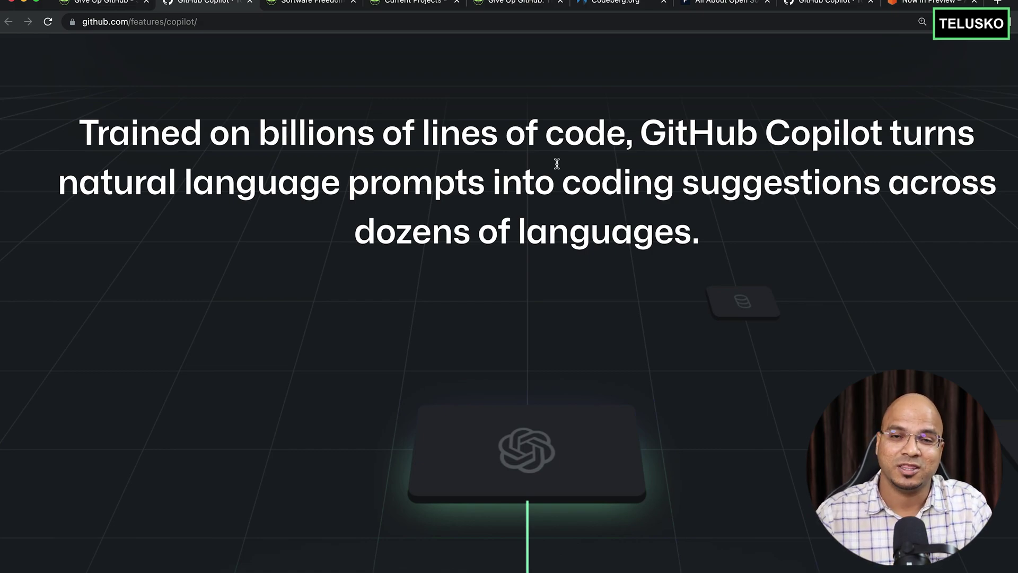
pyautogui.scroll(-10, 558, 164)
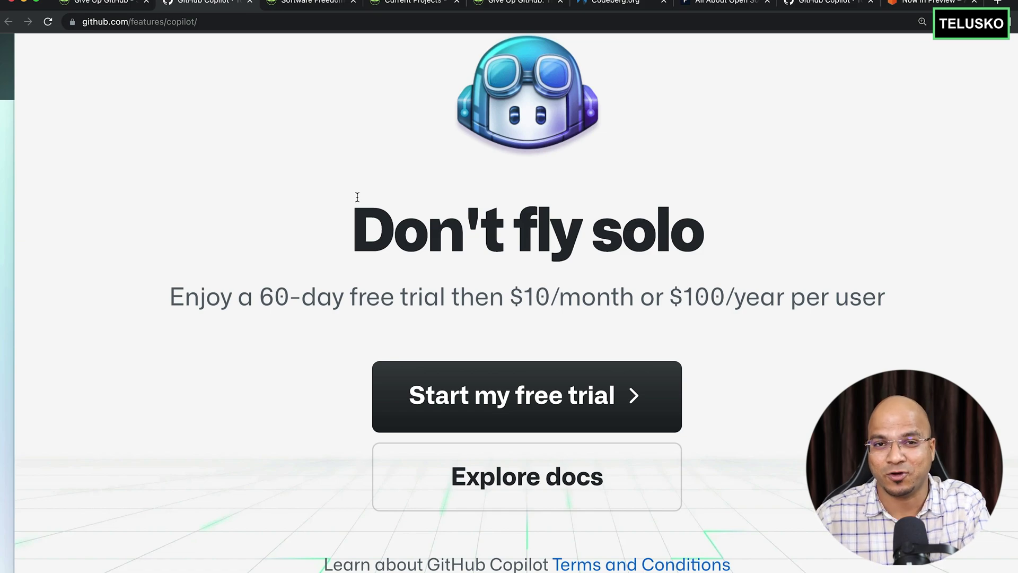
# Step: Highlight the $10/month and $100/year Copilot prices in 'Don't fly solo'
pyautogui.moveTo(511, 297); pyautogui.dragTo(606, 298)
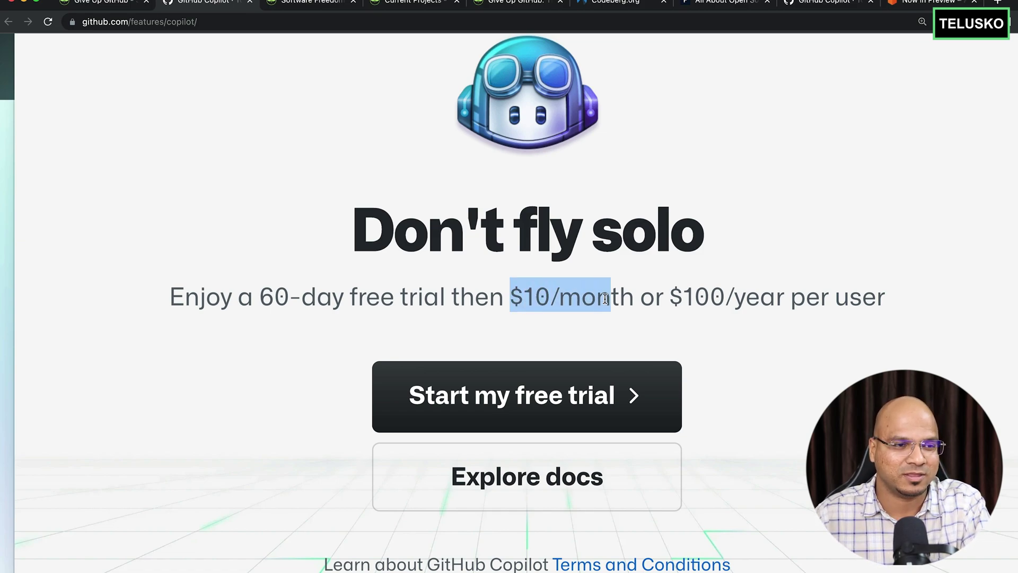
pyautogui.moveTo(684, 295); pyautogui.dragTo(834, 296)
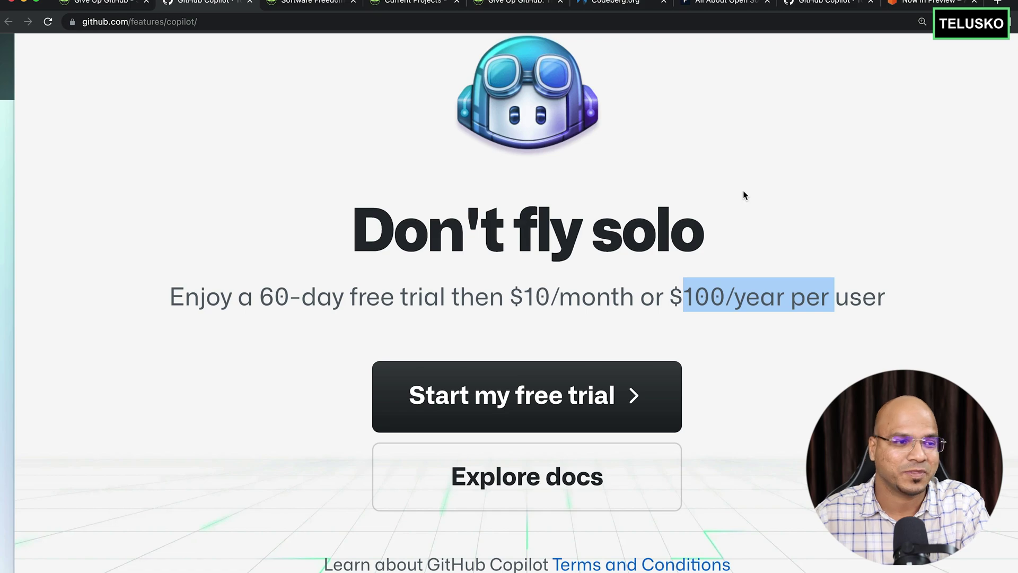
pyautogui.scroll(2, 676, 207)
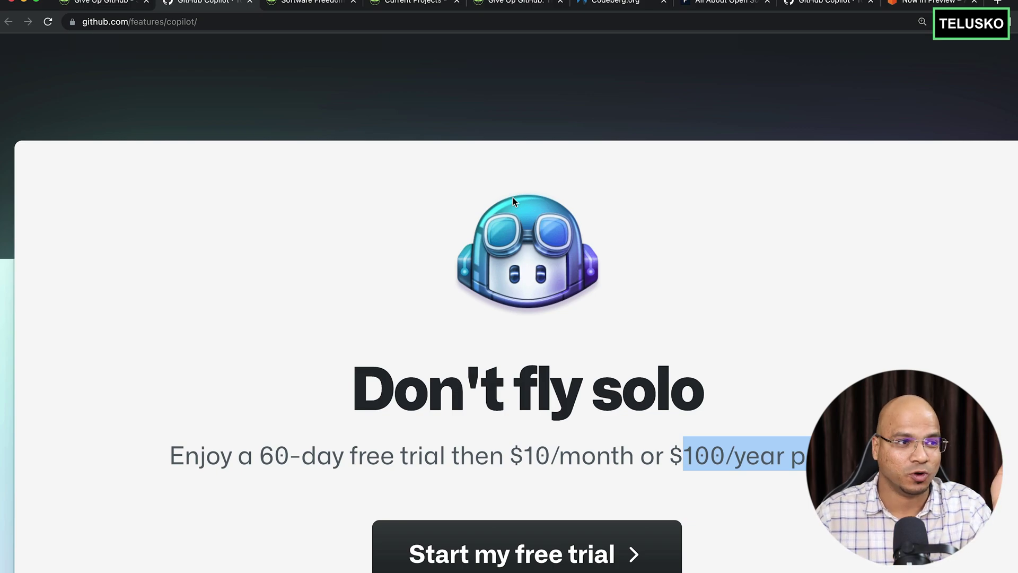
# Step: Review 'How Do I Give Up GitHub?', then highlight 'What is SFC' in the outline
pyautogui.click(310, 3)
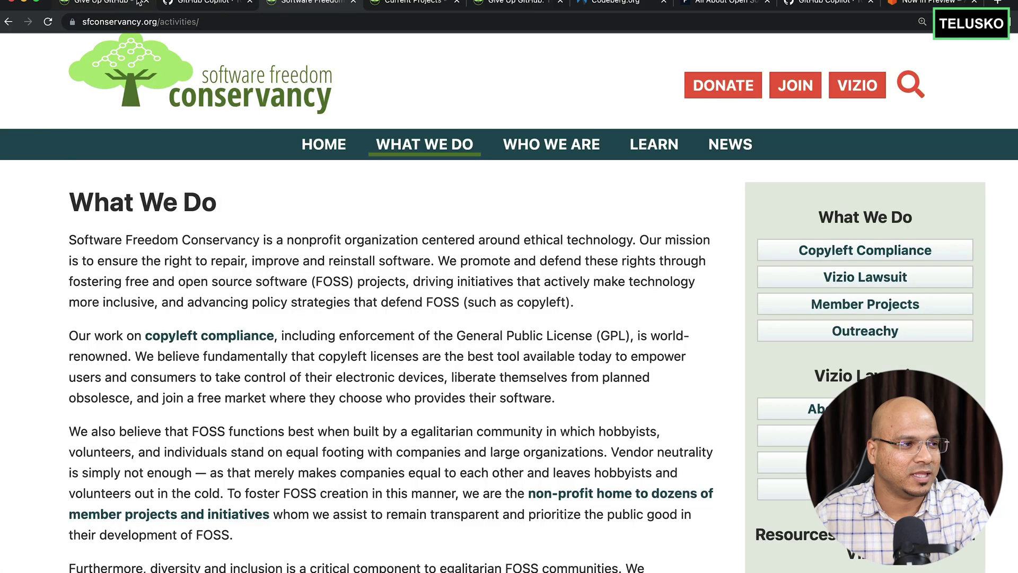
pyautogui.click(112, 3)
pyautogui.scroll(-5, 213, 324)
pyautogui.scroll(-3, 213, 324)
pyautogui.scroll(-4, 213, 324)
pyautogui.scroll(-4, 213, 323)
pyautogui.scroll(-4, 213, 324)
pyautogui.scroll(-3, 214, 324)
pyautogui.scroll(1, 213, 324)
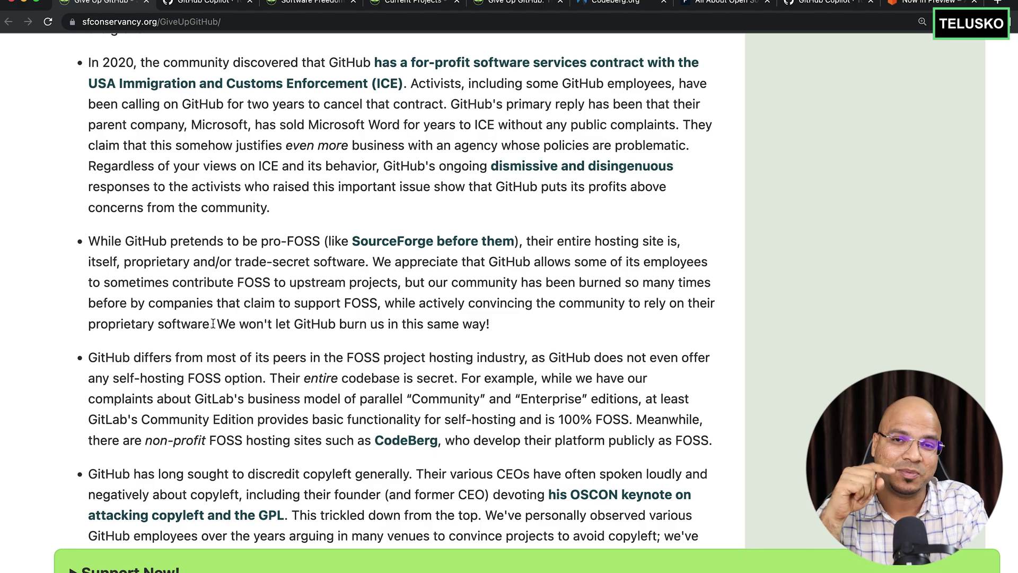
pyautogui.scroll(-3, 162, 339)
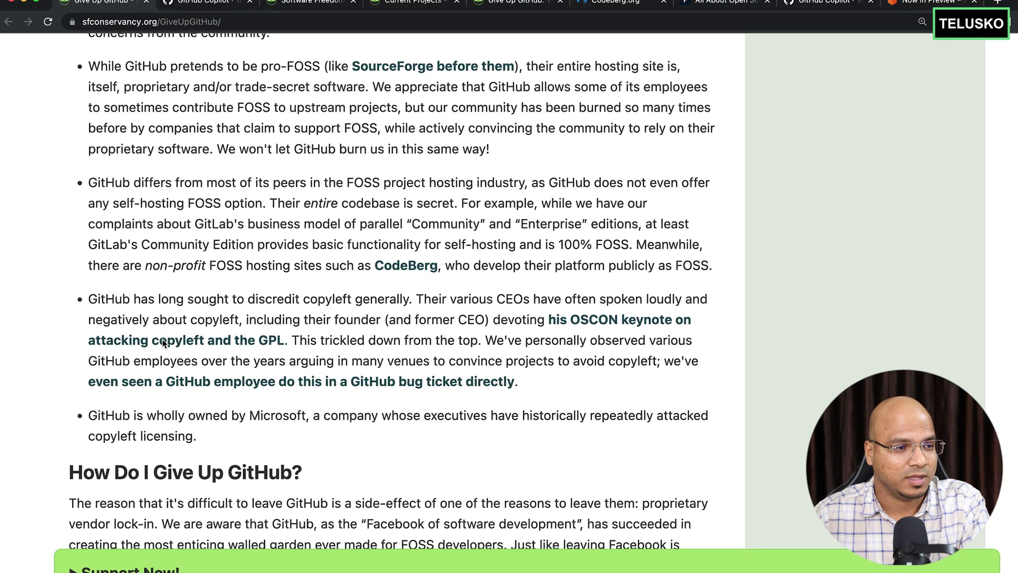
pyautogui.scroll(-1, 162, 338)
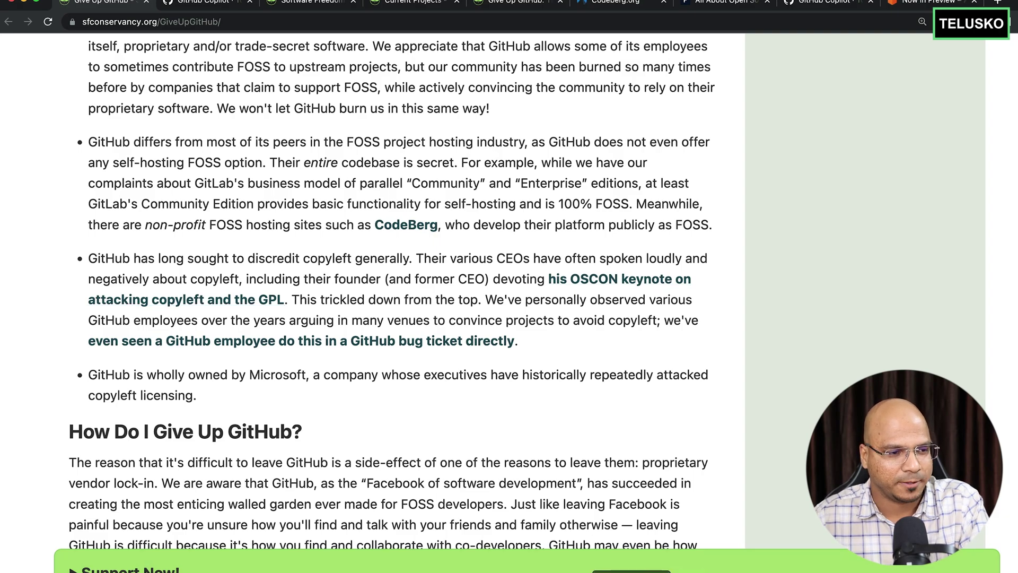
pyautogui.hotkey('alt', 'Tab')
pyautogui.moveTo(159, 114); pyautogui.dragTo(29, 114)
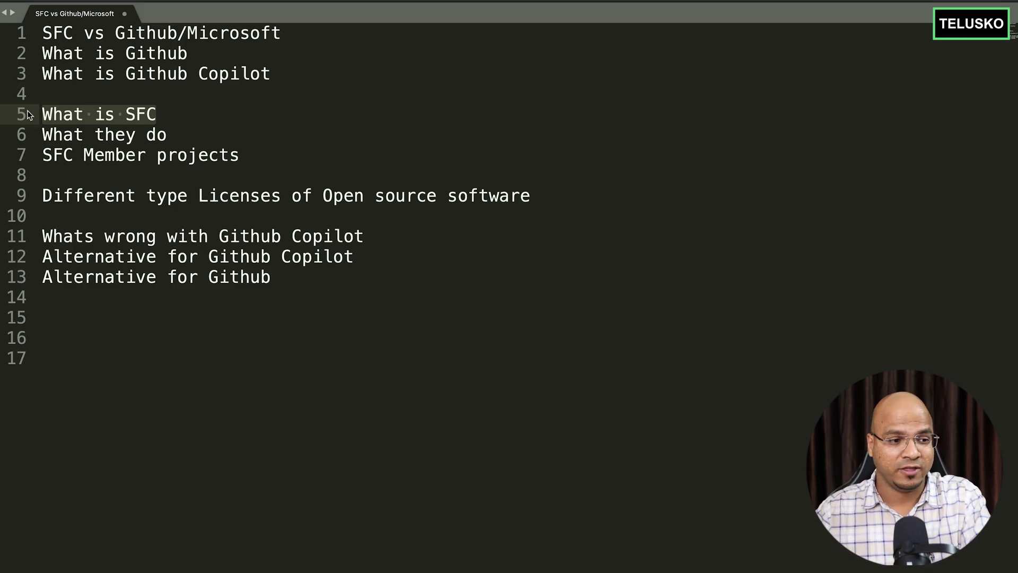
# Step: Switch from the Sublime Text outline back to the Give Up GitHub! page in the browser
pyautogui.hotkey('alt', 'Tab')
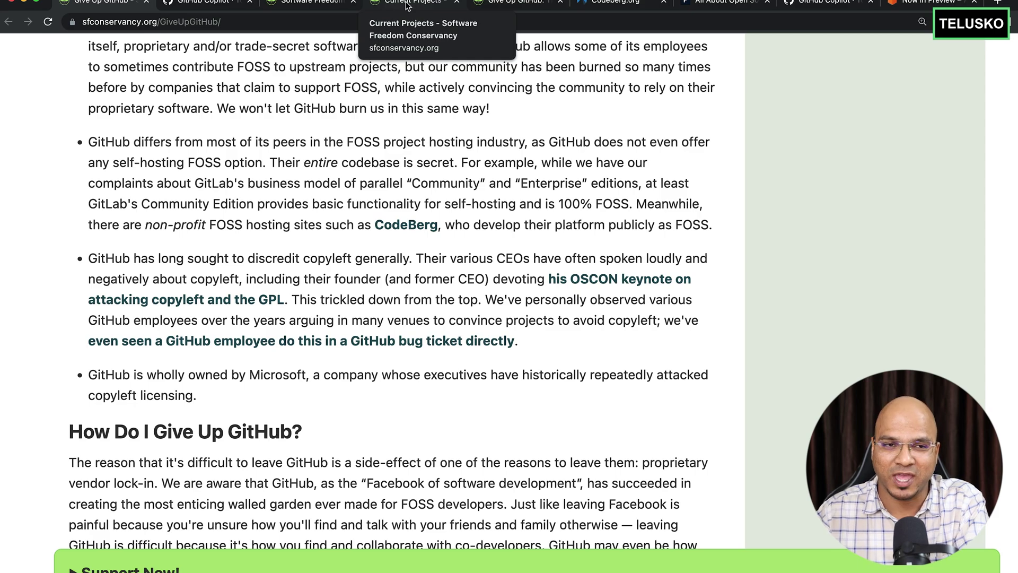
# Step: Browse the sfconservancy.org Current Projects list, from Git and Godot to Wine and Xapian
pyautogui.click(407, 5)
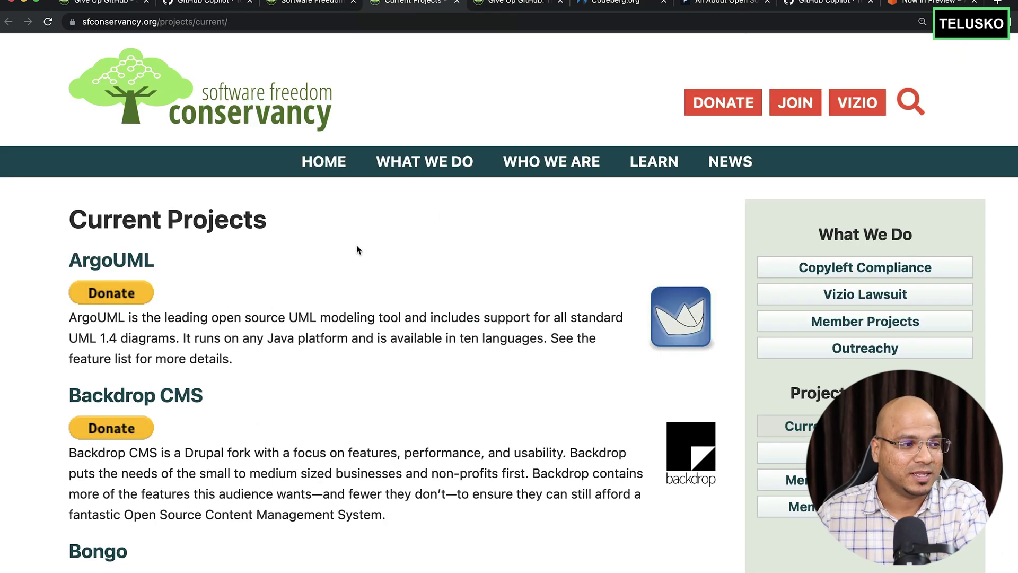
pyautogui.scroll(-1, 377, 315)
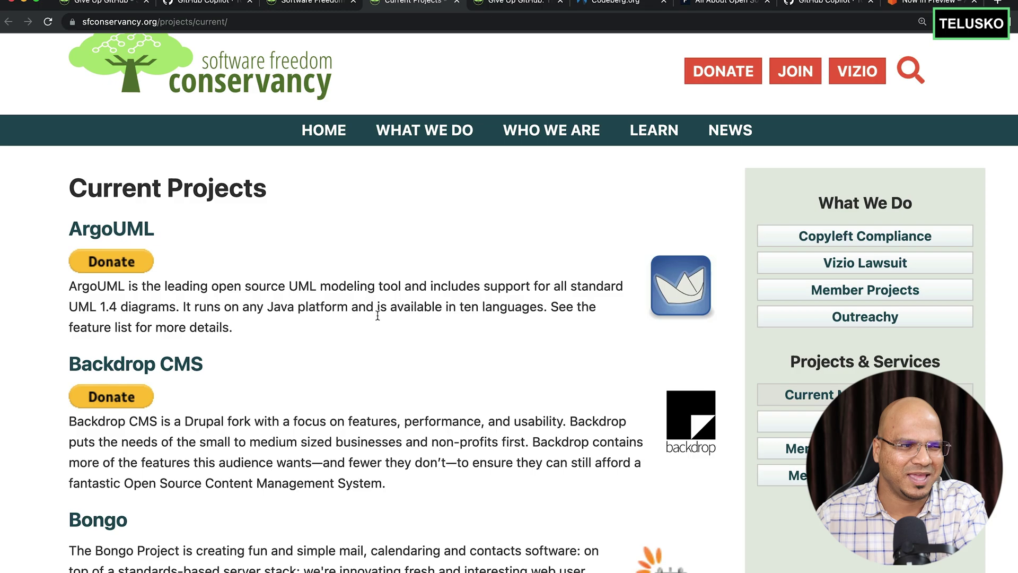
pyautogui.scroll(-2, 378, 316)
pyautogui.scroll(-2, 379, 316)
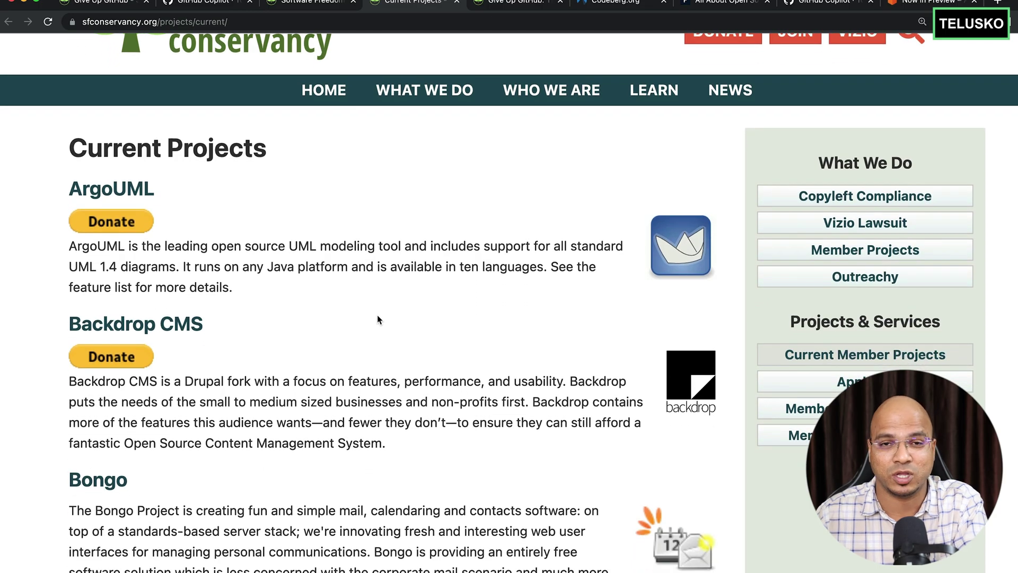
pyautogui.scroll(-3, 377, 316)
pyautogui.scroll(-2, 378, 314)
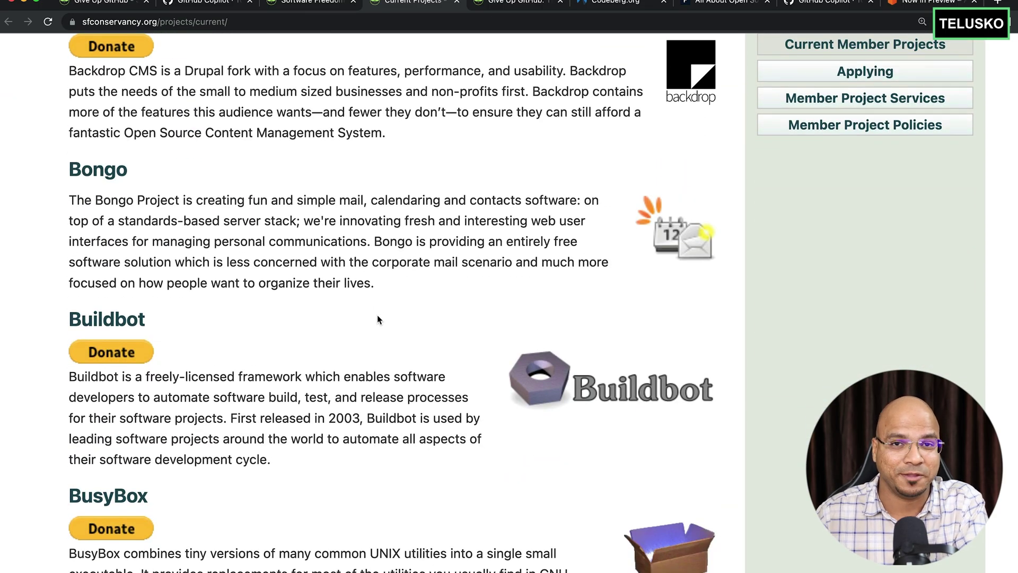
pyautogui.scroll(-4, 377, 313)
pyautogui.scroll(-4, 378, 315)
pyautogui.scroll(-4, 377, 314)
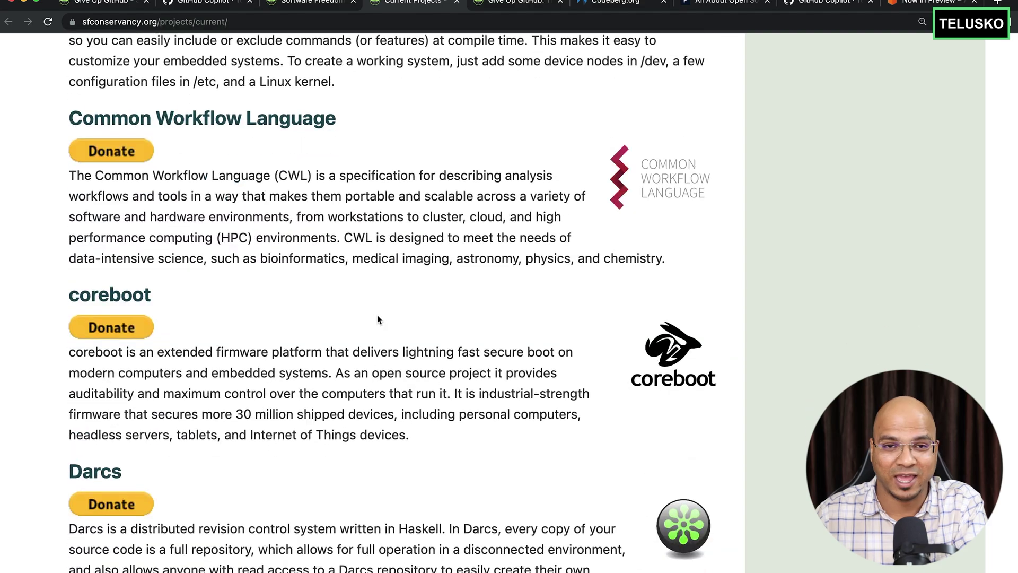
pyautogui.scroll(-5, 377, 314)
pyautogui.scroll(-8, 377, 315)
pyautogui.scroll(-3, 377, 314)
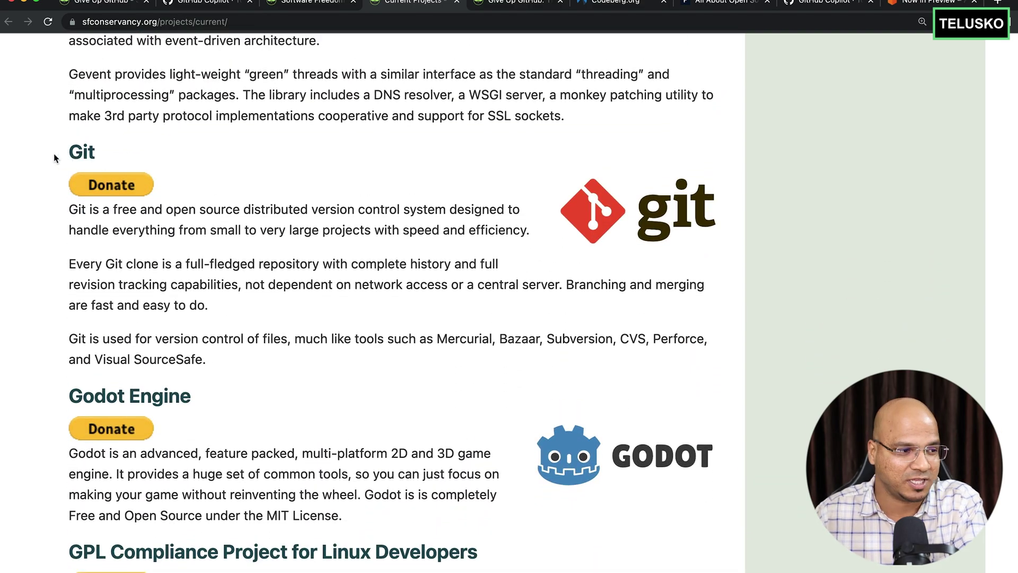
pyautogui.scroll(-8, 66, 156)
pyautogui.scroll(-3, 323, 274)
pyautogui.scroll(-2, 323, 274)
pyautogui.scroll(-1, 323, 274)
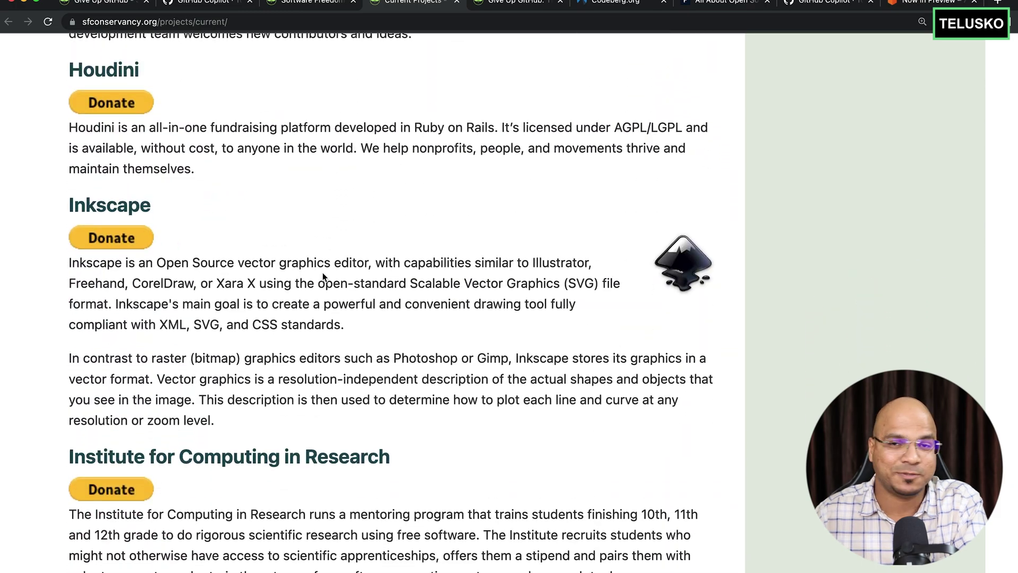
pyautogui.scroll(-5, 323, 274)
pyautogui.scroll(-2, 323, 273)
pyautogui.scroll(-4, 323, 274)
pyautogui.scroll(-3, 323, 274)
pyautogui.scroll(-5, 321, 272)
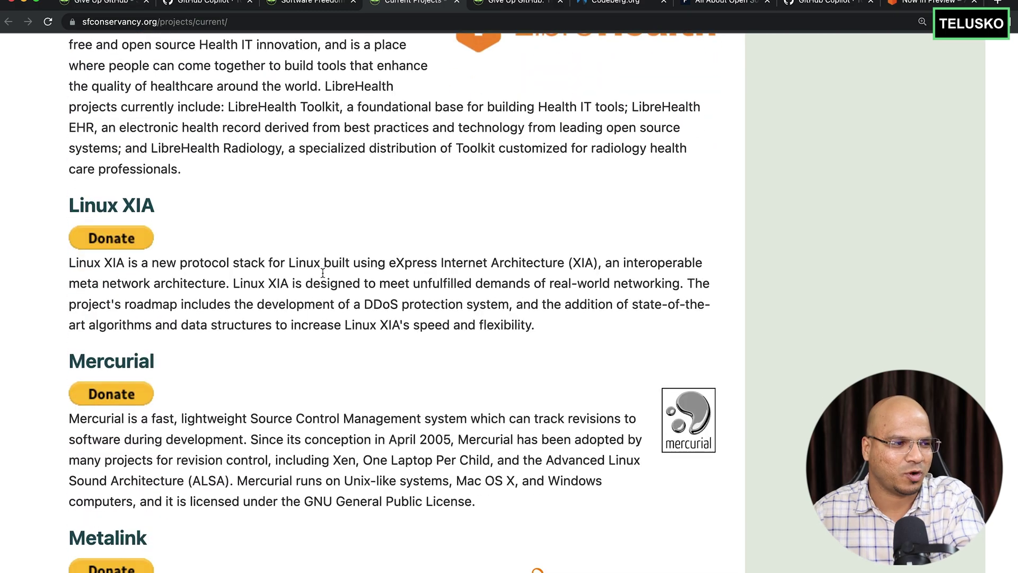
pyautogui.scroll(-3, 322, 272)
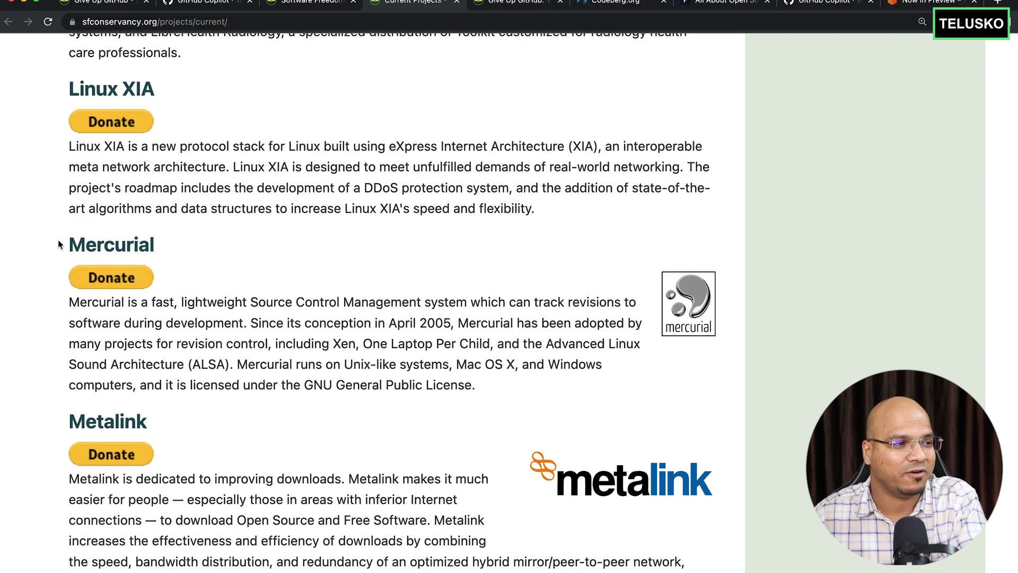
pyautogui.scroll(-2, 360, 255)
pyautogui.scroll(-10, 361, 255)
pyautogui.scroll(-8, 360, 254)
pyautogui.scroll(-2, 361, 255)
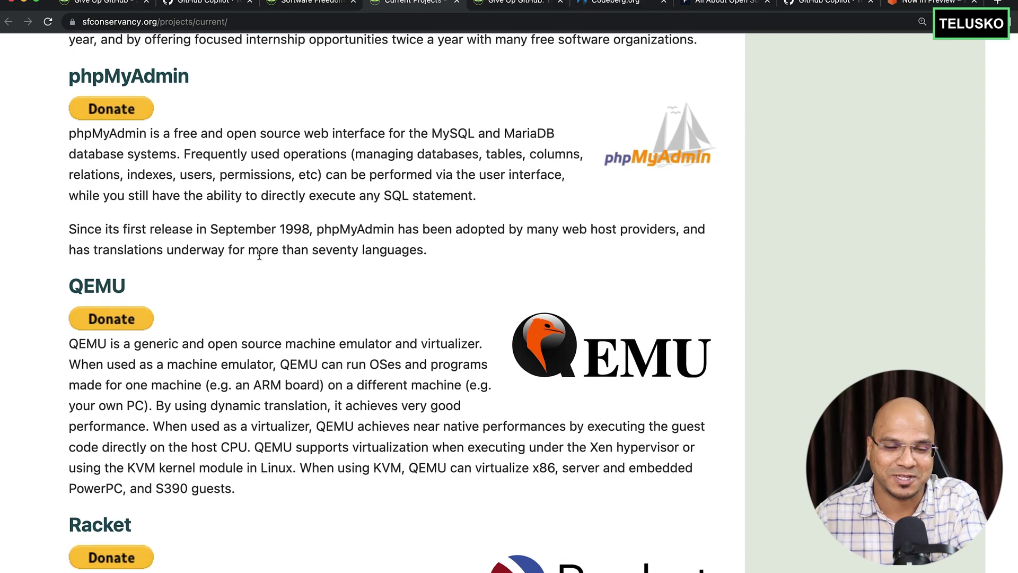
pyautogui.scroll(-10, 360, 254)
pyautogui.scroll(-3, 45, 220)
pyautogui.scroll(-3, 45, 221)
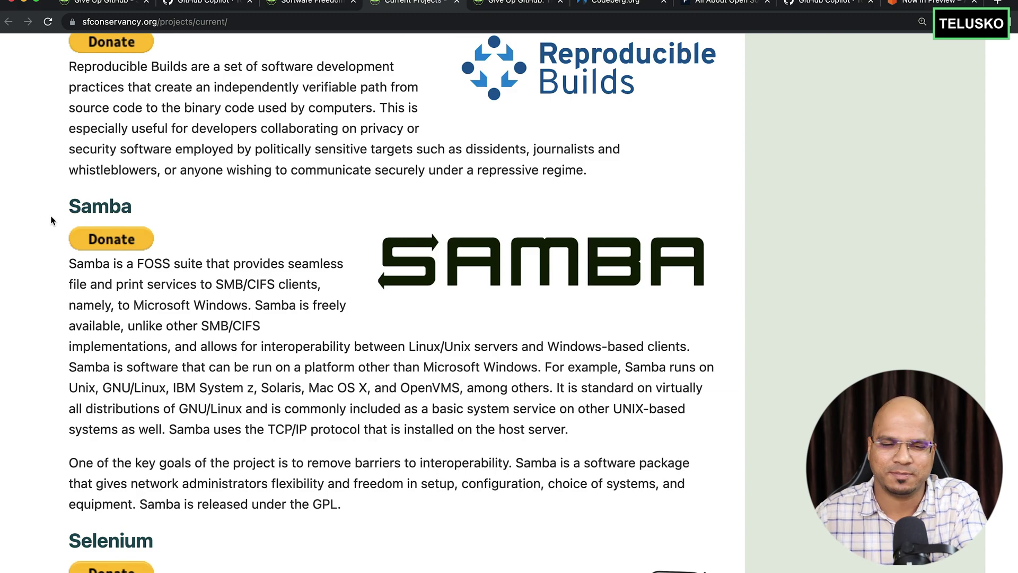
pyautogui.scroll(-4, 50, 216)
pyautogui.scroll(-4, 50, 216)
pyautogui.scroll(-2, 50, 216)
pyautogui.scroll(-2, 50, 216)
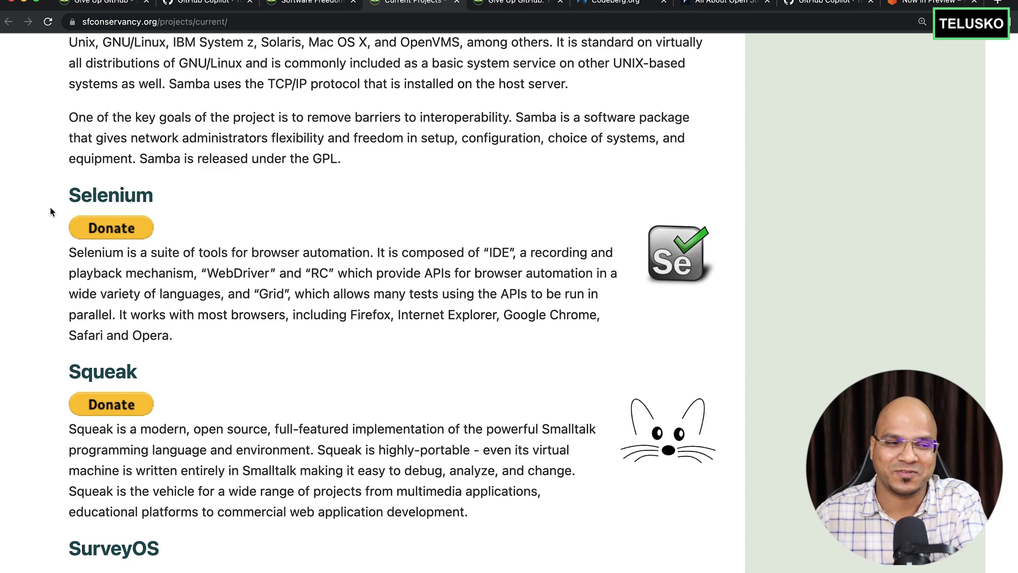
pyautogui.scroll(-5, 250, 263)
pyautogui.scroll(-4, 250, 274)
pyautogui.scroll(-5, 250, 273)
pyautogui.scroll(-2, 160, 254)
pyautogui.scroll(-3, 53, 233)
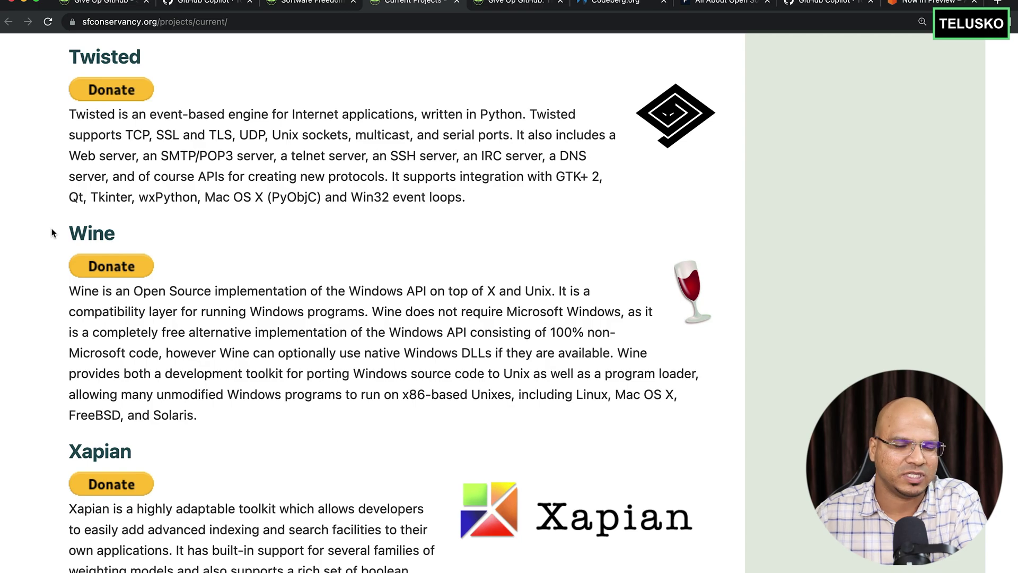
pyautogui.scroll(15, 52, 229)
pyautogui.scroll(5, 52, 229)
pyautogui.scroll(1, 51, 228)
pyautogui.scroll(6, 52, 229)
pyautogui.scroll(5, 52, 228)
pyautogui.scroll(1, 52, 229)
pyautogui.scroll(10, 51, 229)
pyautogui.scroll(4, 52, 228)
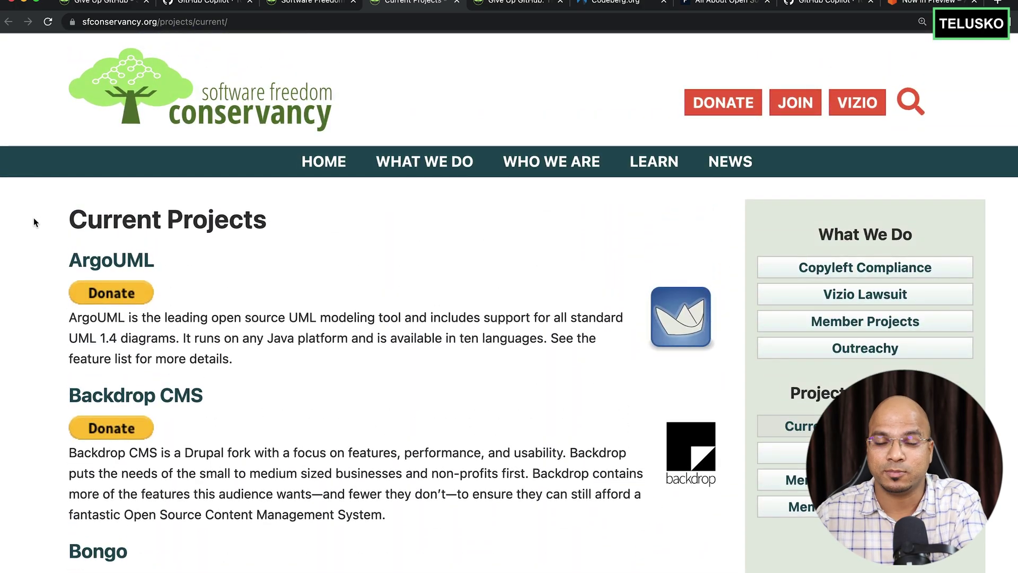
# Step: Highlight the open source licenses and 'Whats wrong with Github Copilot' lines in the notes
pyautogui.press('super+Tab')
pyautogui.moveTo(147, 195); pyautogui.dragTo(470, 194)
pyautogui.click(374, 237)
pyautogui.moveTo(137, 236); pyautogui.dragTo(267, 237)
pyautogui.click(341, 237)
pyautogui.moveTo(365, 236); pyautogui.dragTo(60, 217)
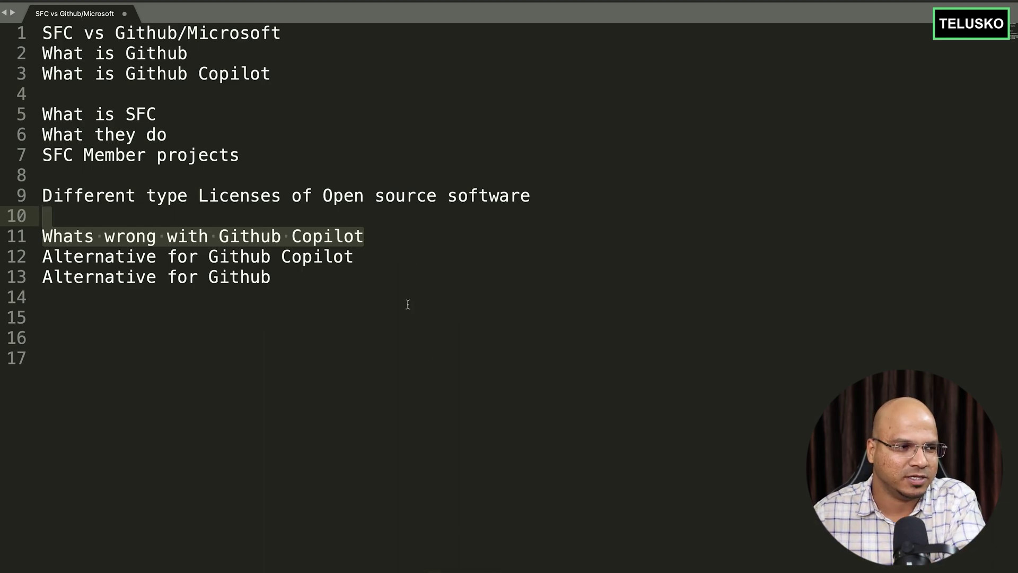
# Step: Append ' - AWS CodeWhisperer' to the 'Alternative for Github Copilot' line 12
pyautogui.moveTo(365, 256); pyautogui.dragTo(125, 256)
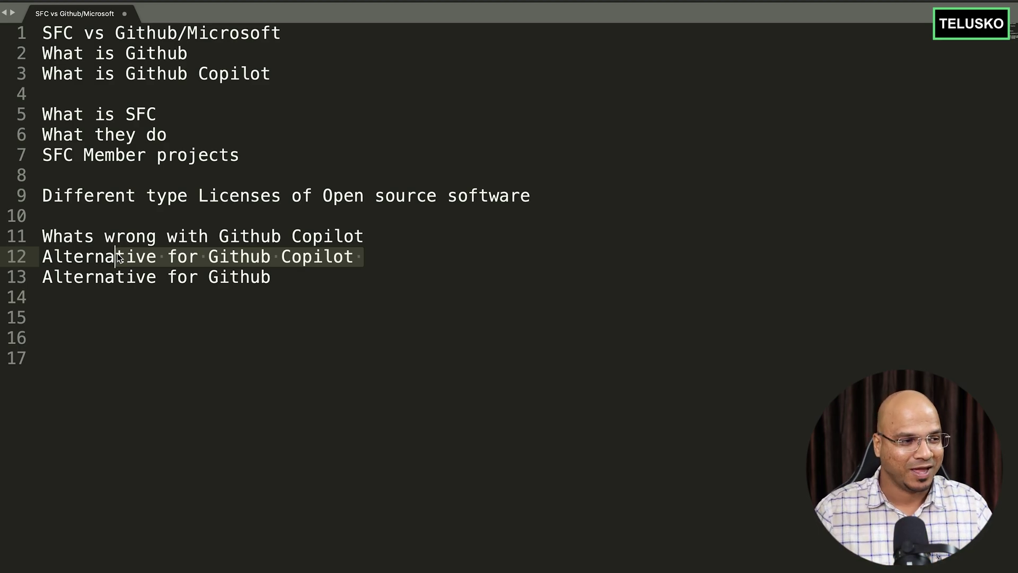
pyautogui.click(379, 259)
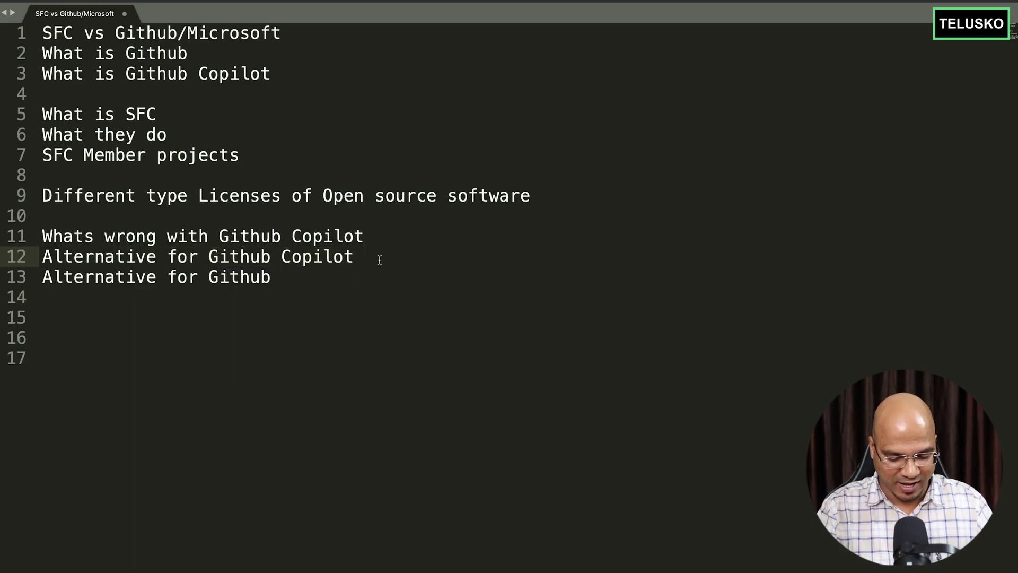
pyautogui.write('-AWS CodeWhi')
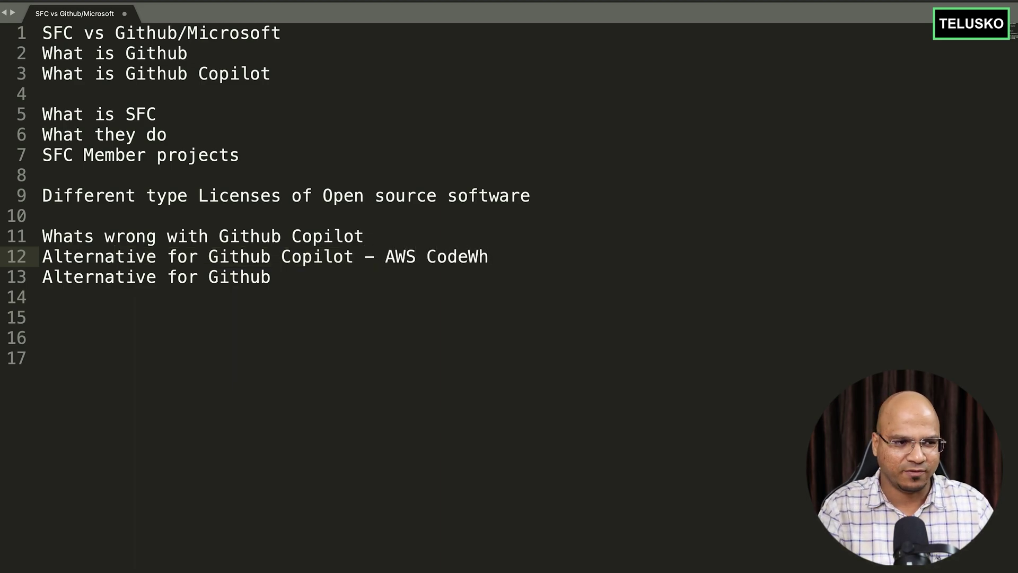
pyautogui.write('spher')
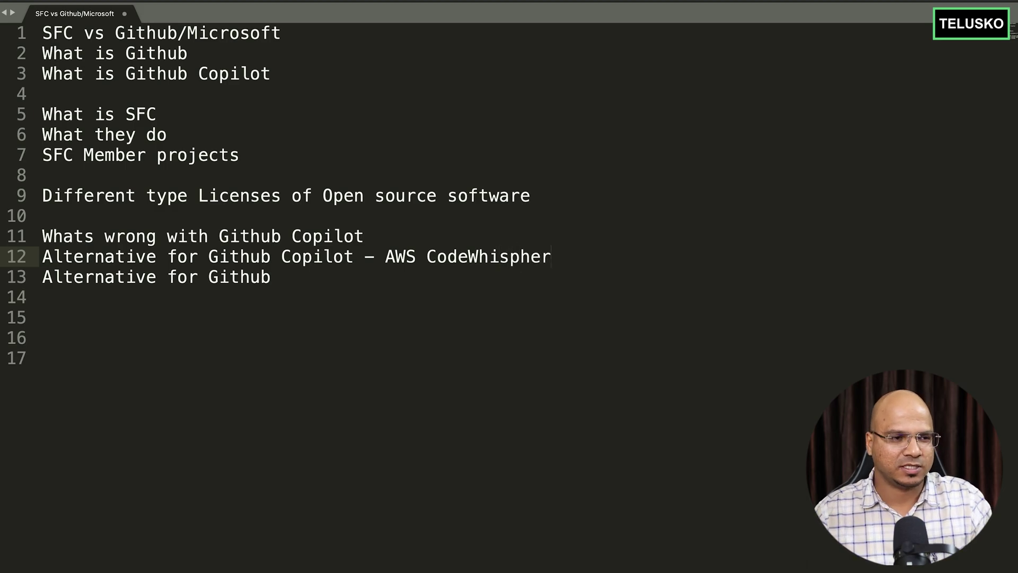
pyautogui.click(533, 258)
pyautogui.click(585, 253)
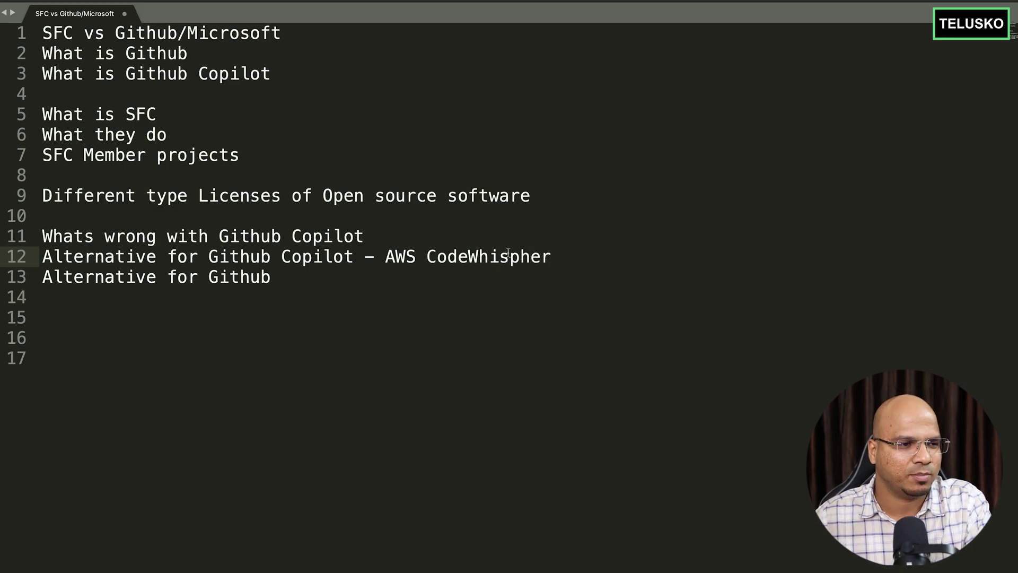
pyautogui.click(319, 278)
# Step: Show the 'Now in Preview – Amazon CodeWhisperer' post and highlight 'CodeWhisperer' in its title
pyautogui.press('super+Tab')
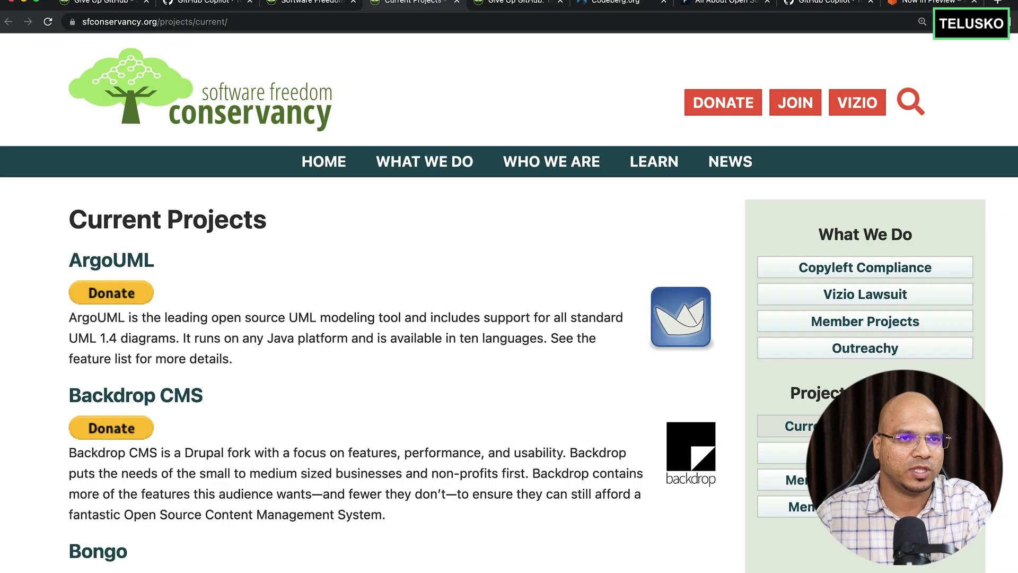
pyautogui.hotkey('ctrl', 'Tab')
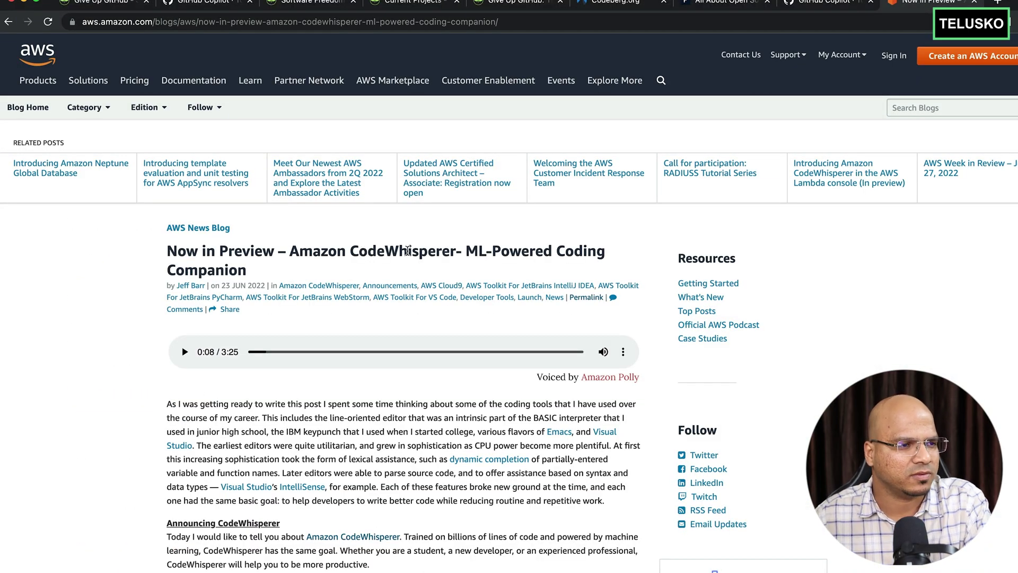
pyautogui.moveTo(400, 251); pyautogui.dragTo(467, 250)
pyautogui.click(441, 253)
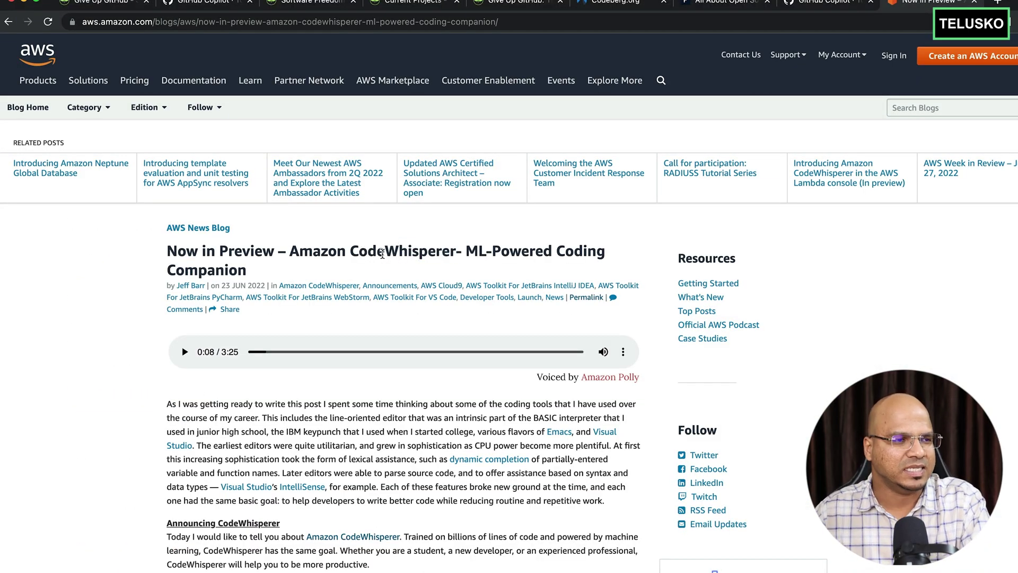
pyautogui.moveTo(351, 251); pyautogui.dragTo(456, 250)
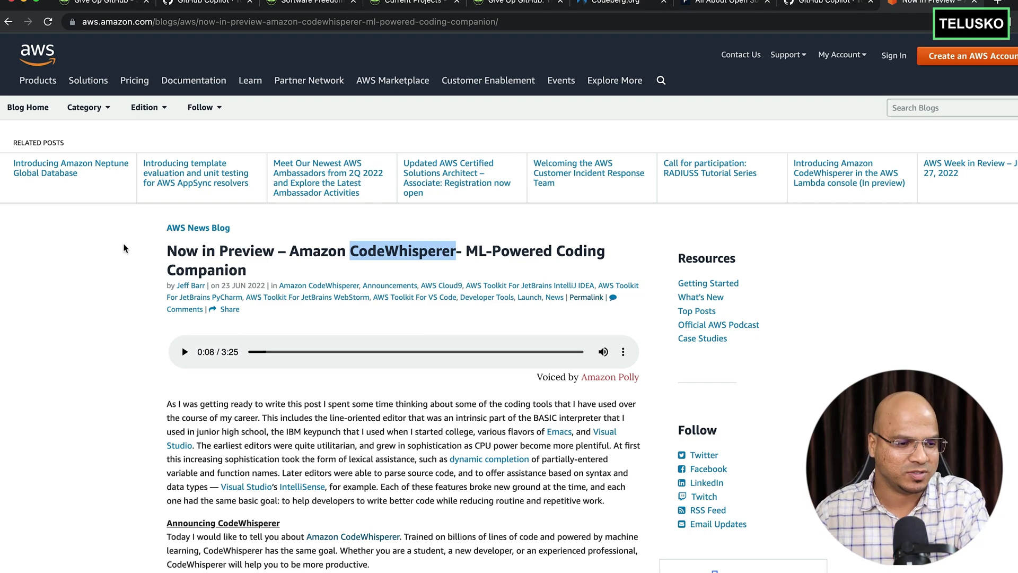
pyautogui.hotkey('alt', 'Tab')
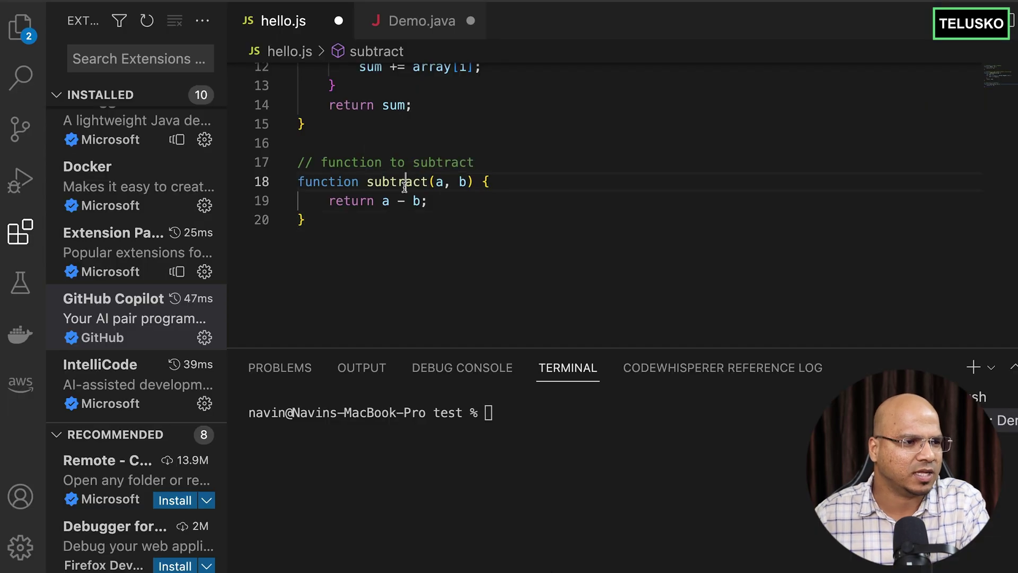
pyautogui.scroll(5, 406, 185)
pyautogui.scroll(-5, 452, 160)
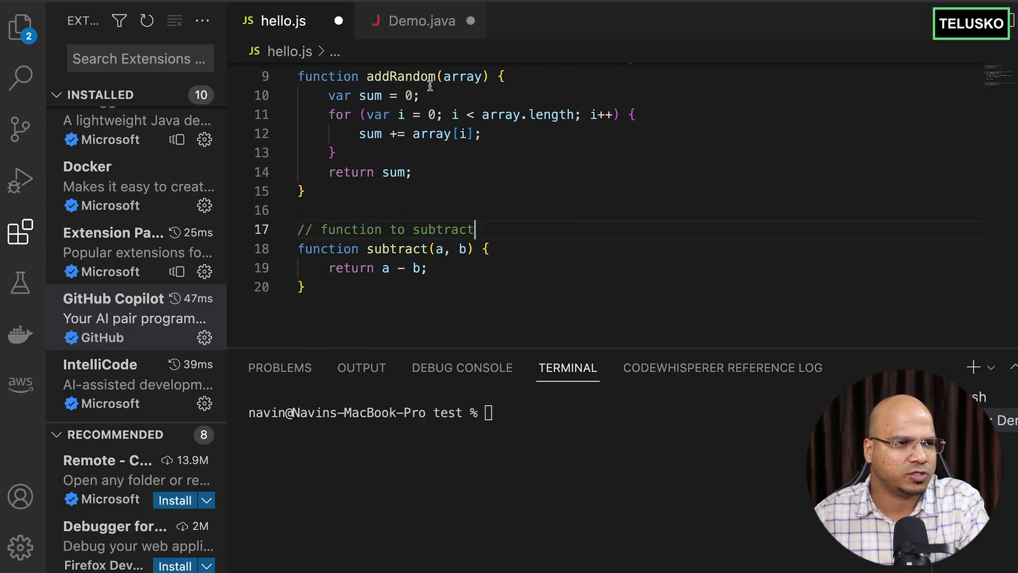
# Step: Generate a Hello World Demo class in Demo.java from a '// main class' comment
pyautogui.click(420, 21)
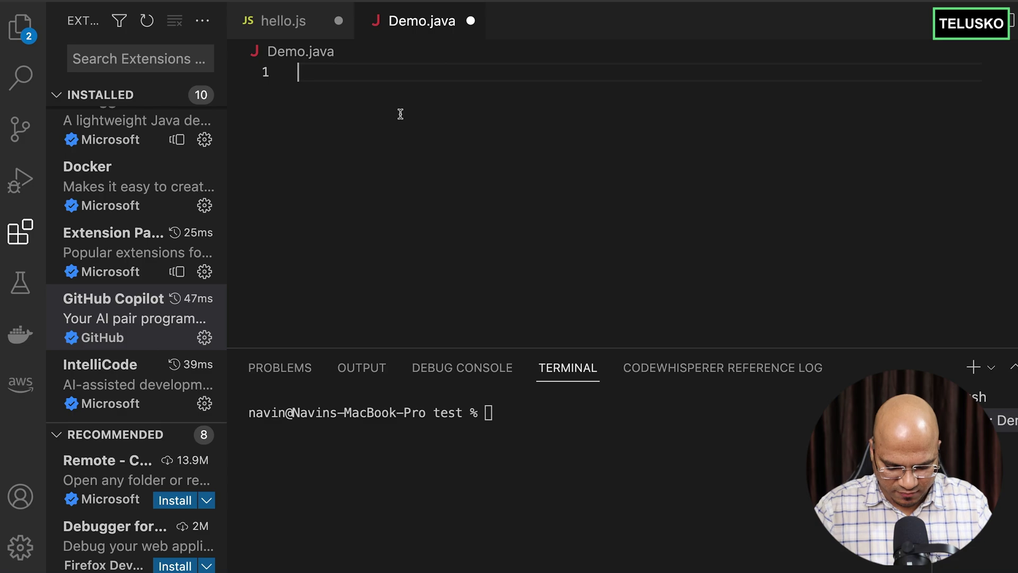
pyautogui.press('Return')
pyautogui.write('// ')
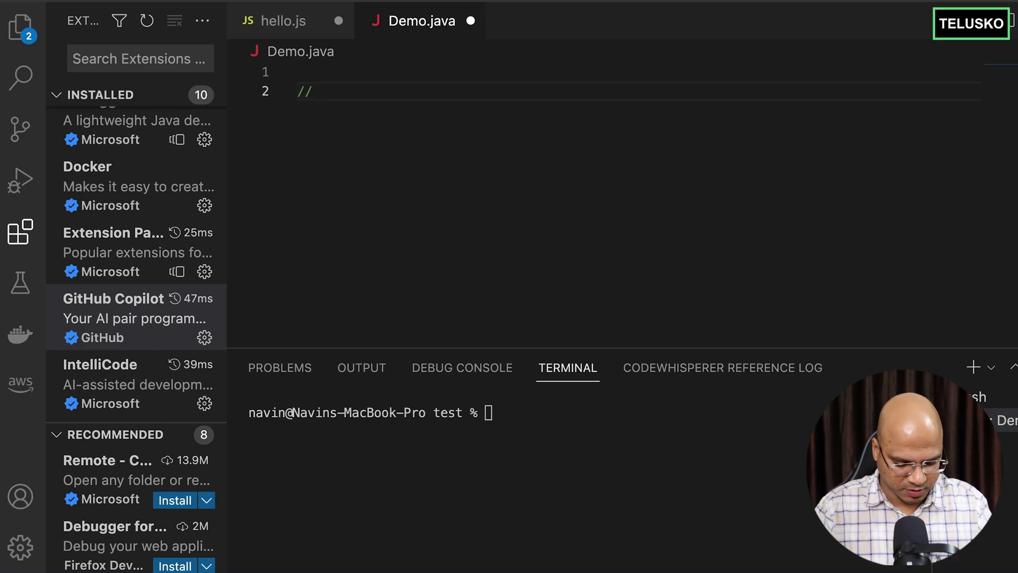
pyautogui.write('main class')
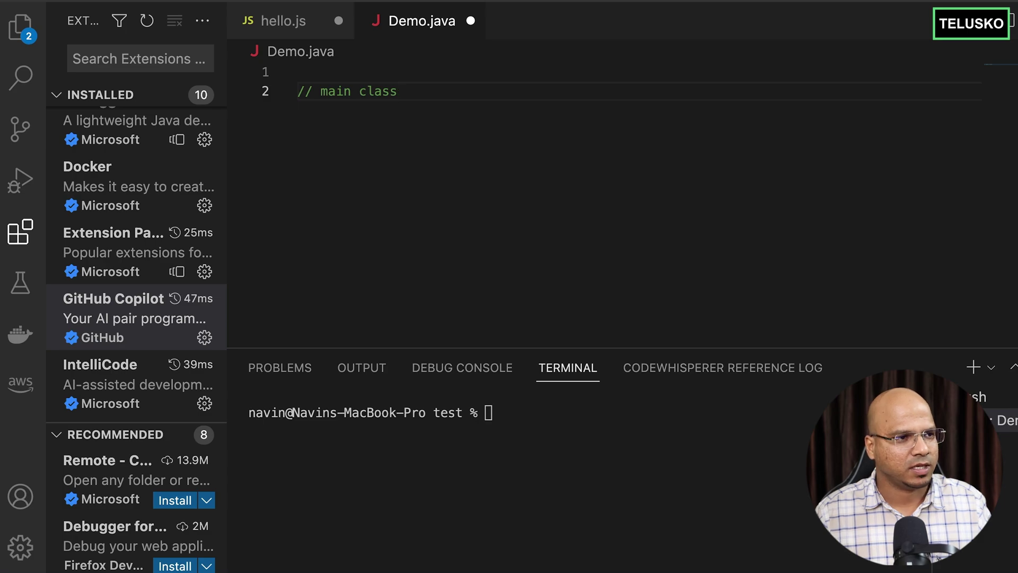
pyautogui.press('Tab')
pyautogui.press('Return')
pyautogui.press('Tab')
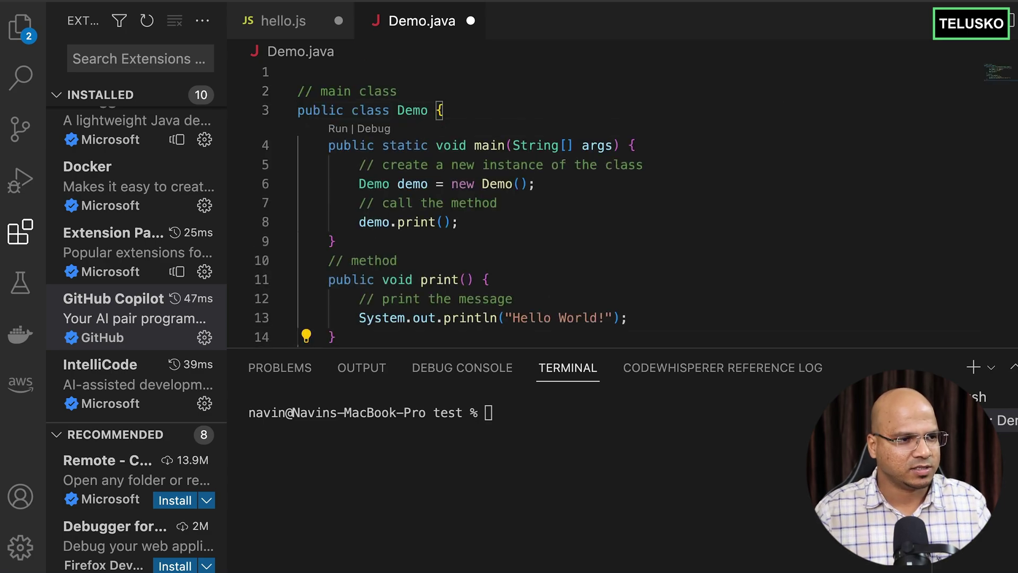
pyautogui.scroll(5, 496, 200)
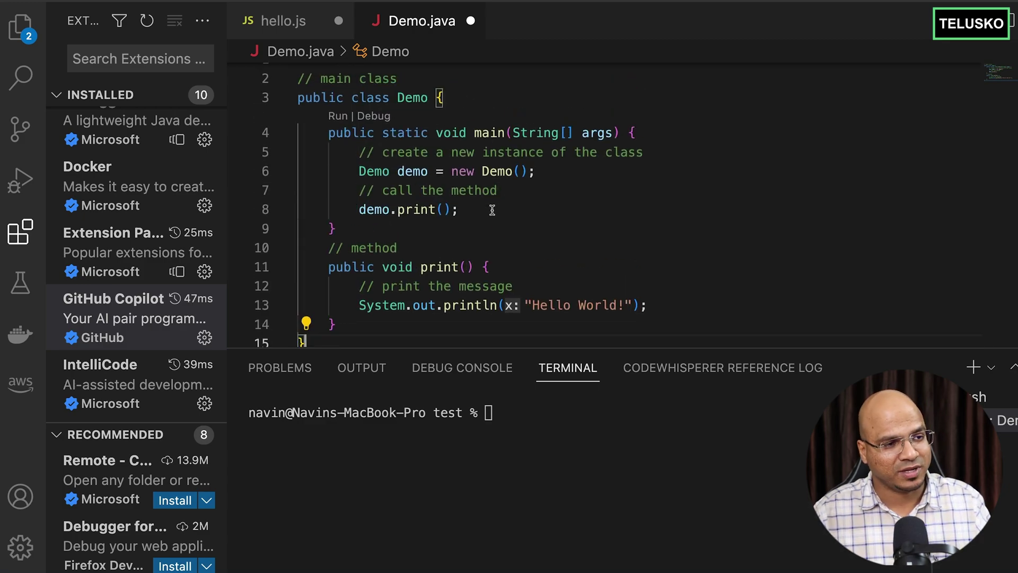
# Step: Add '// create array with random values' and accept Copilot's int[10] array with Math.random loop
pyautogui.click(487, 209)
pyautogui.press('Return')
pyautogui.press('Return')
pyautogui.press('Return')
pyautogui.write('// creat')
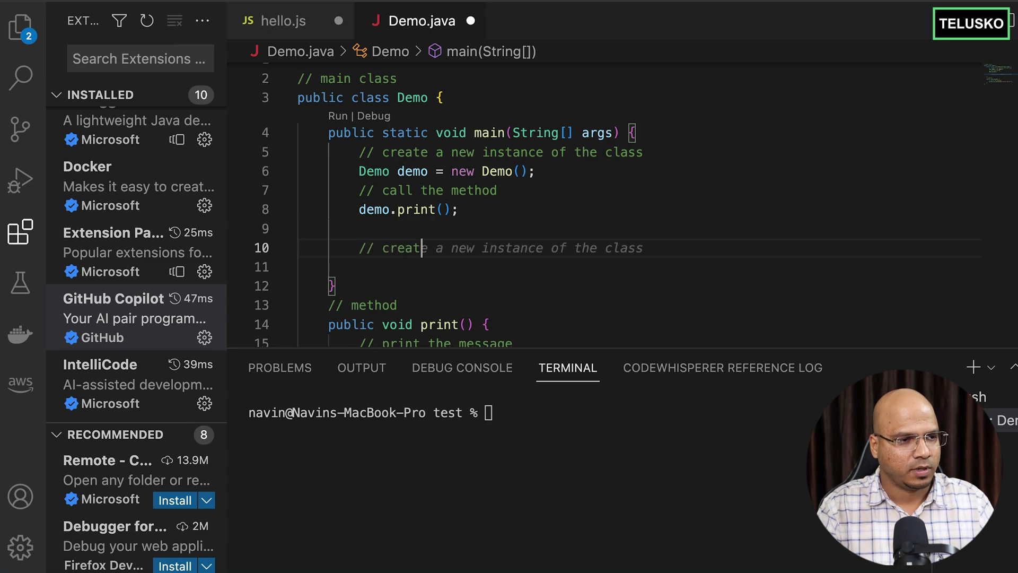
pyautogui.write('e array with random values')
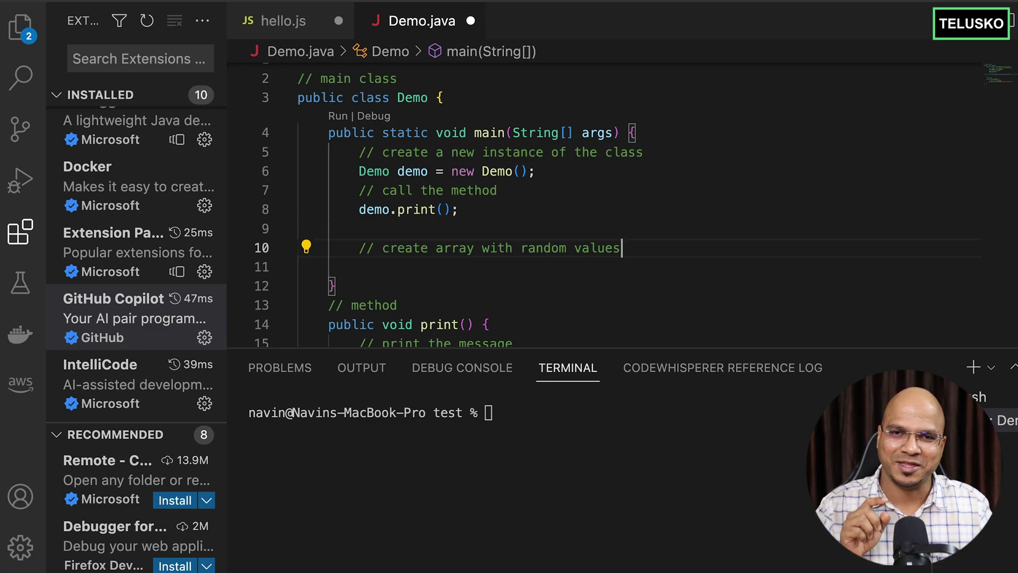
pyautogui.press('Return')
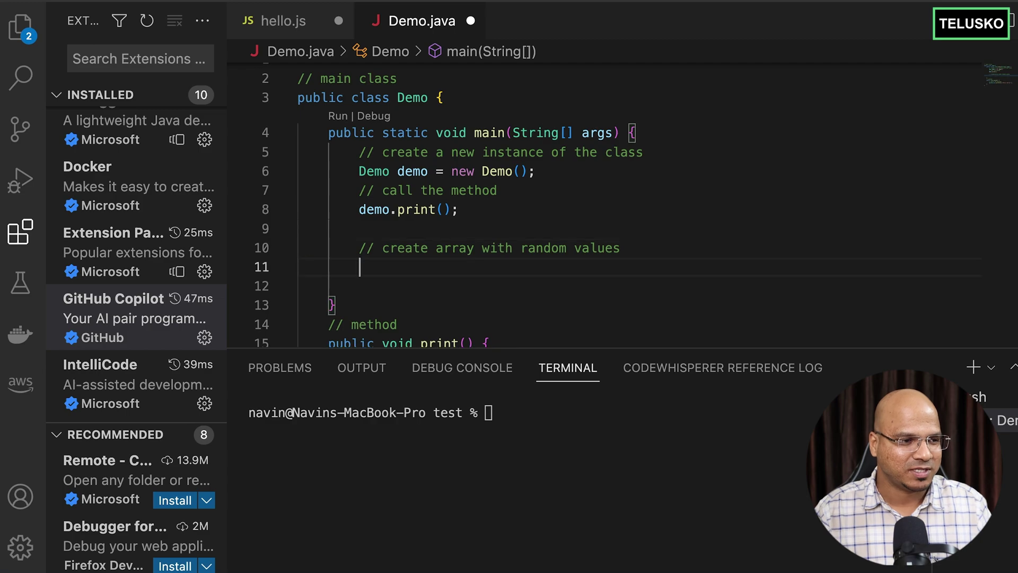
pyautogui.press('Tab')
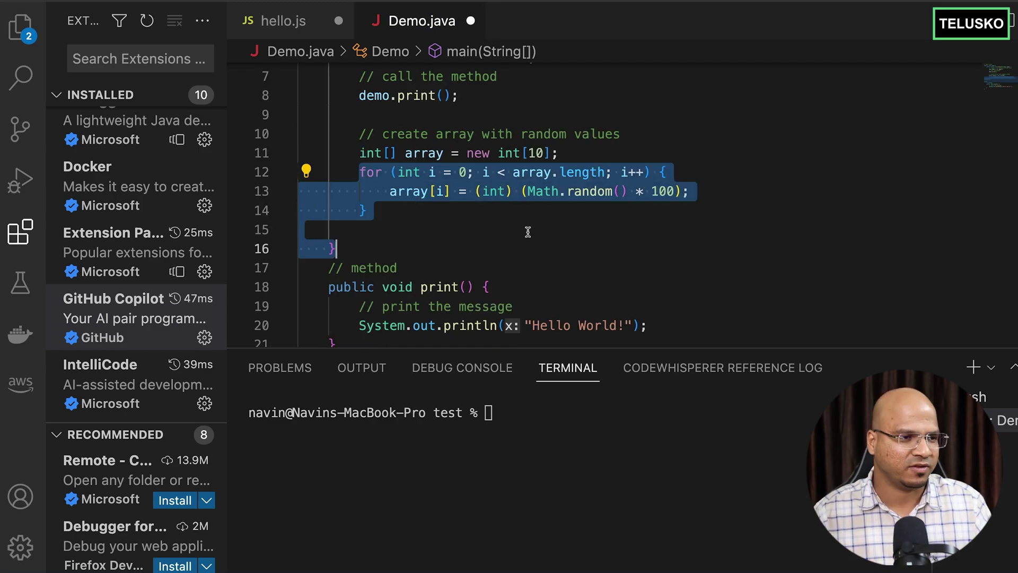
pyautogui.click(563, 214)
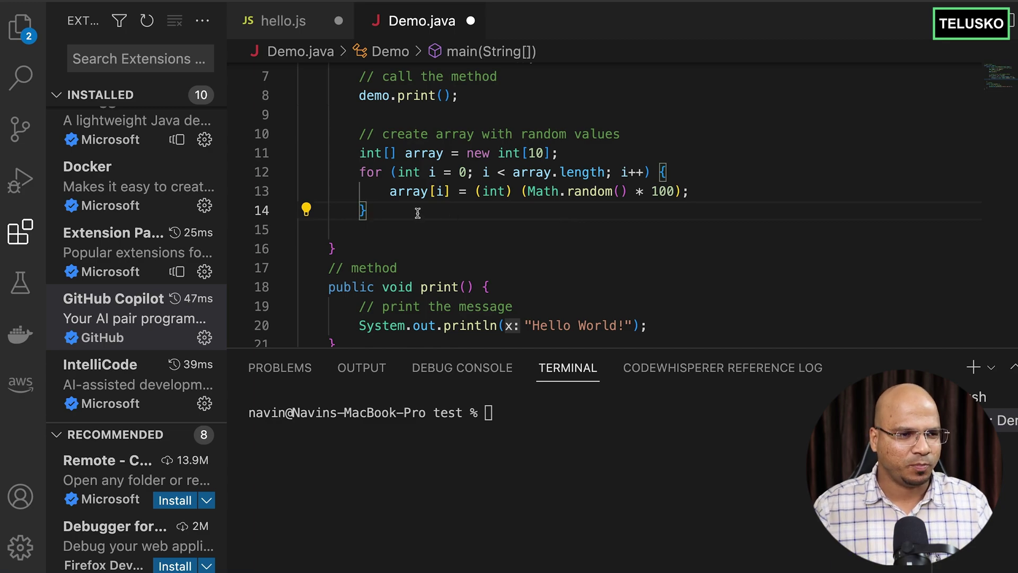
# Step: Accept Copilot's loop printing the array's even values and select generated lines 17–22
pyautogui.press('Return')
pyautogui.press('Return')
pyautogui.write('// print the array ')
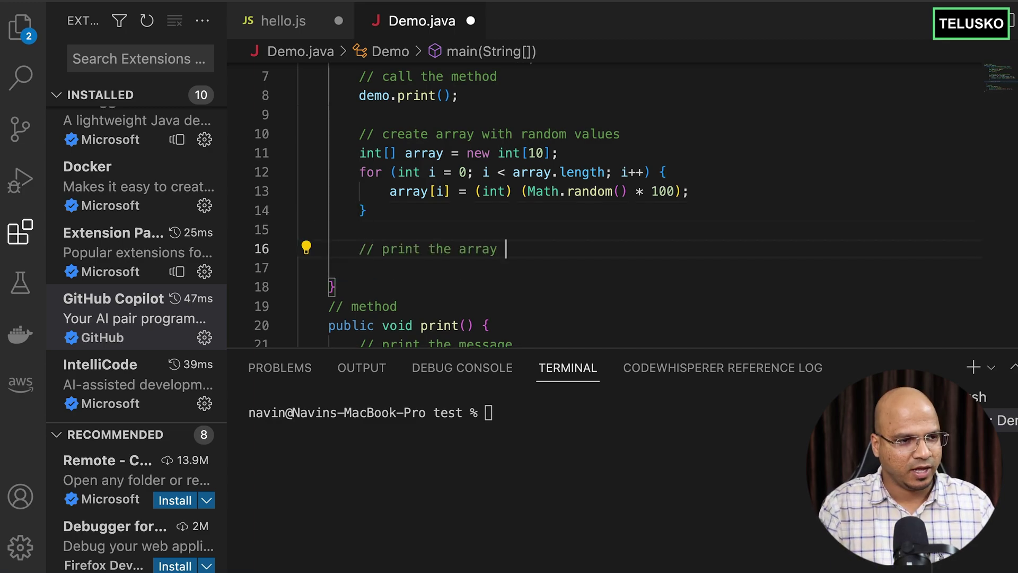
pyautogui.write('with even values')
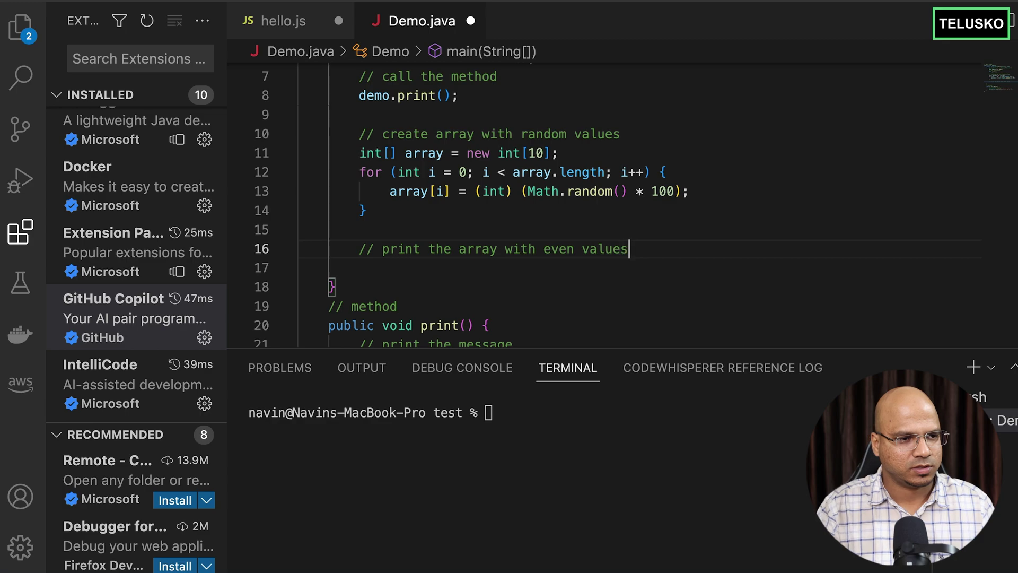
pyautogui.press('Return')
pyautogui.press('Tab')
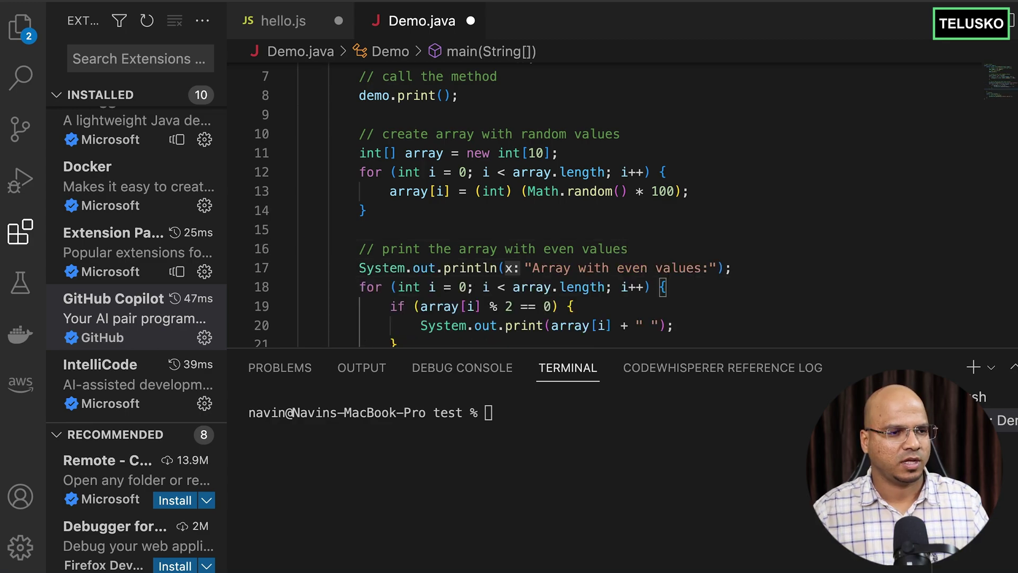
pyautogui.scroll(-5, 462, 197)
pyautogui.scroll(1, 461, 197)
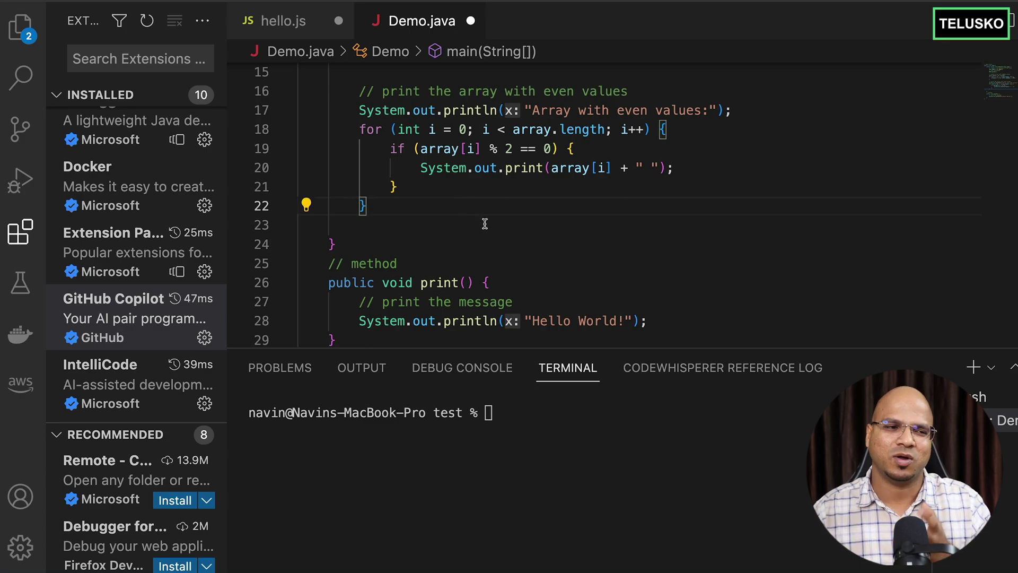
pyautogui.scroll(2, 484, 223)
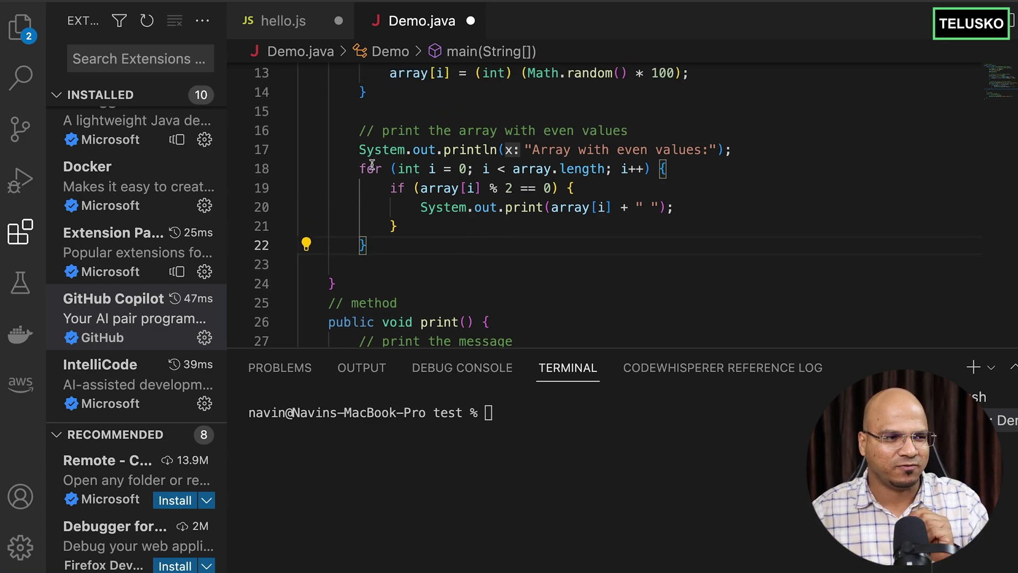
pyautogui.moveTo(359, 150); pyautogui.dragTo(381, 243)
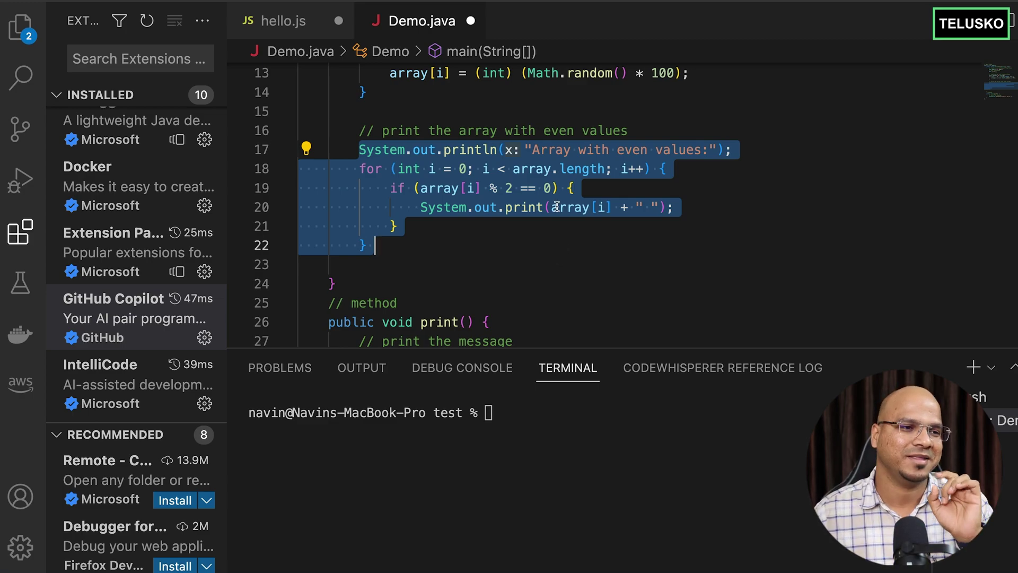
pyautogui.moveTo(571, 207)
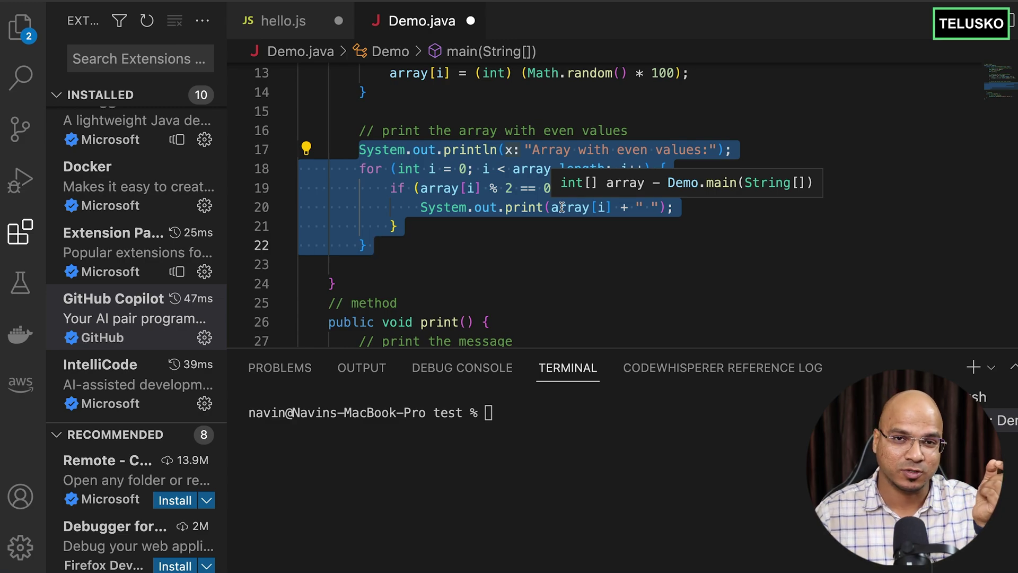
pyautogui.click(570, 205)
# Step: Open the CodeWhisperer preview sign-up page via AWS Toolkit's access-code prompt ('Request one here')
pyautogui.press('super+Tab')
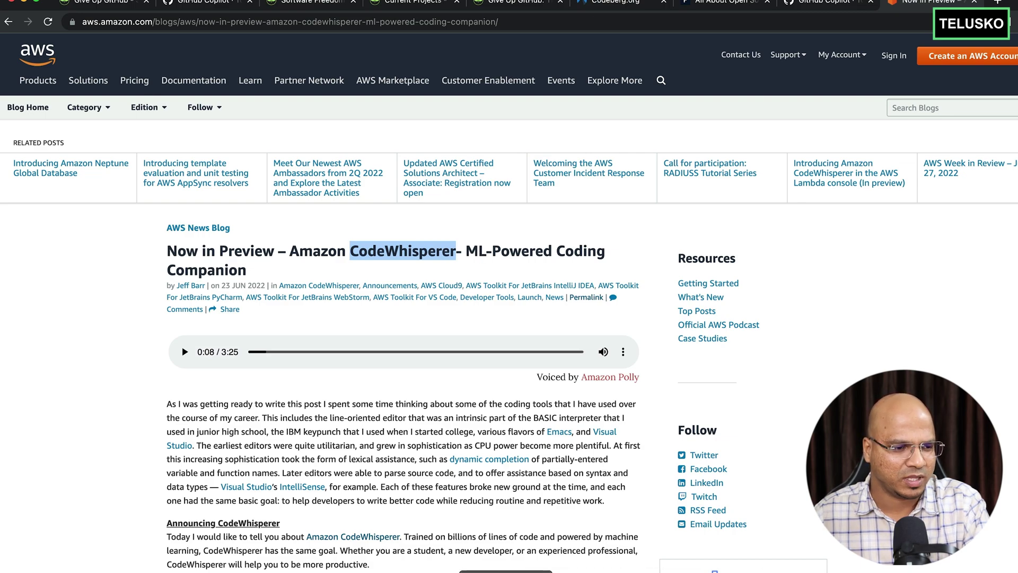
pyautogui.press('super+Tab')
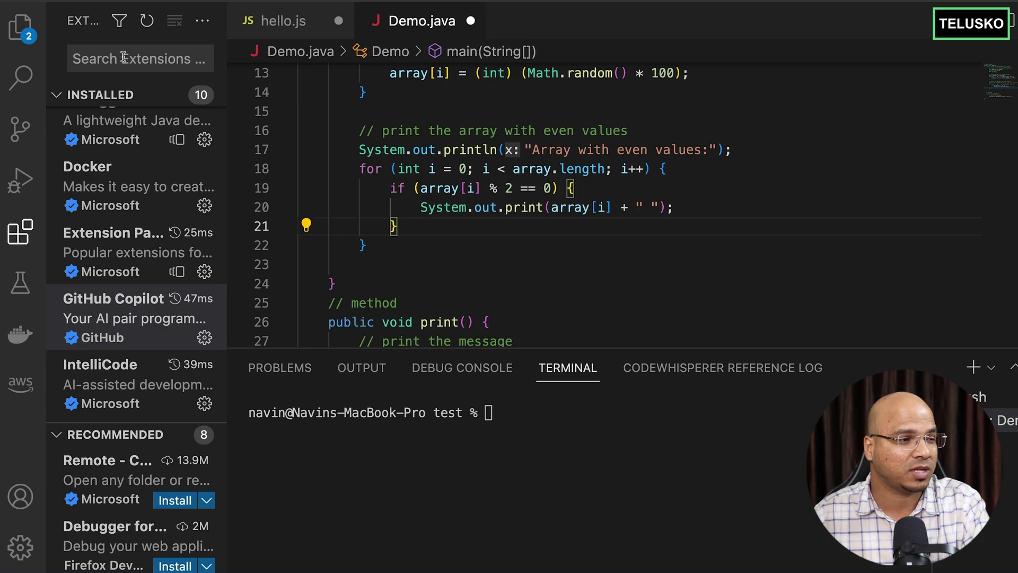
pyautogui.scroll(3, 135, 238)
pyautogui.click(127, 140)
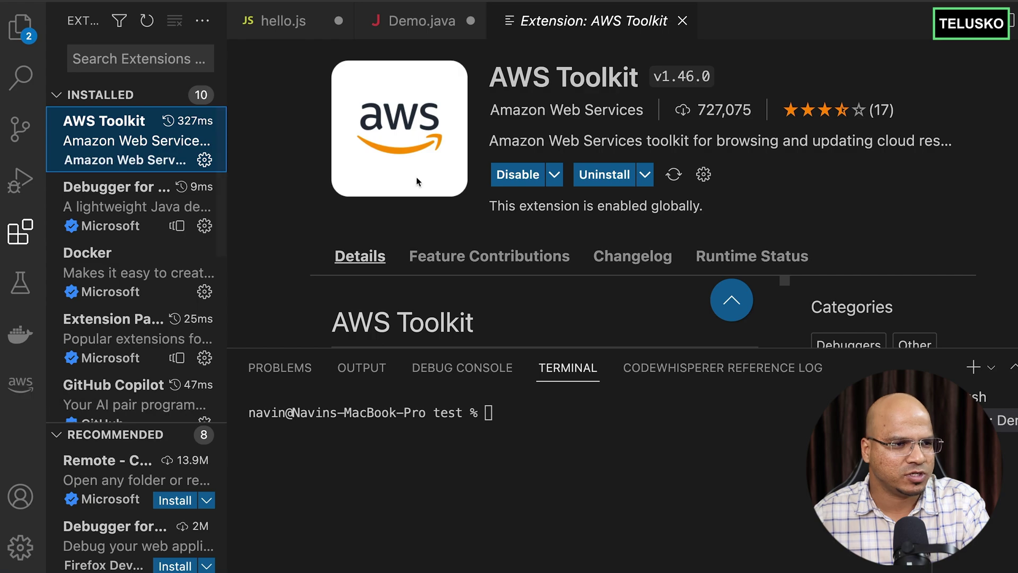
pyautogui.click(20, 384)
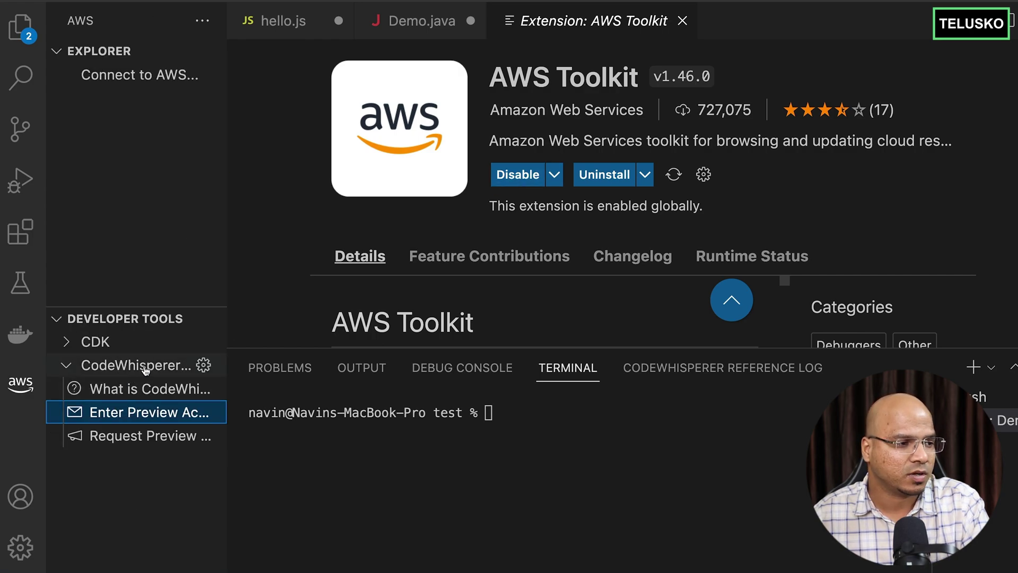
pyautogui.click(132, 415)
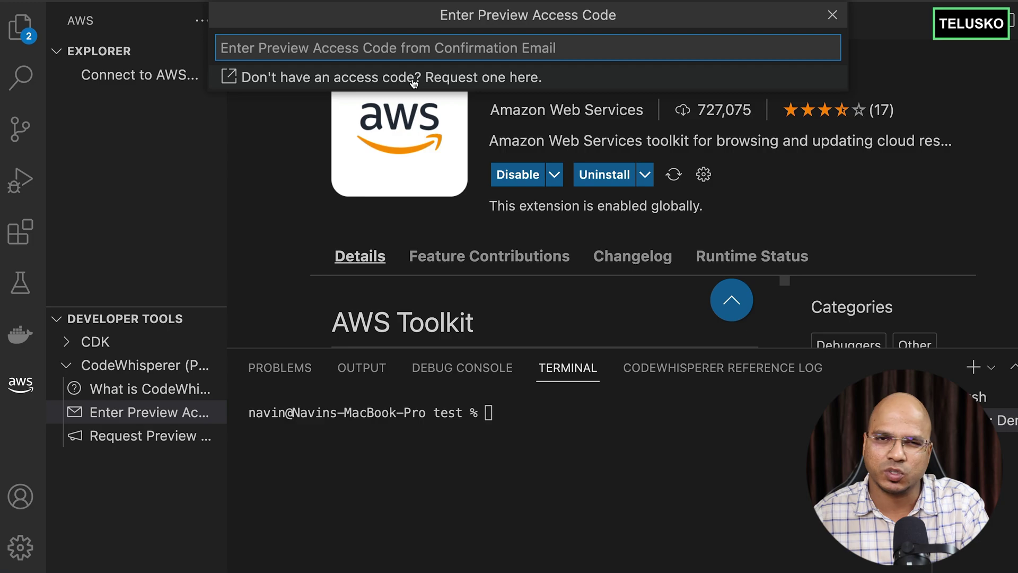
pyautogui.click(485, 78)
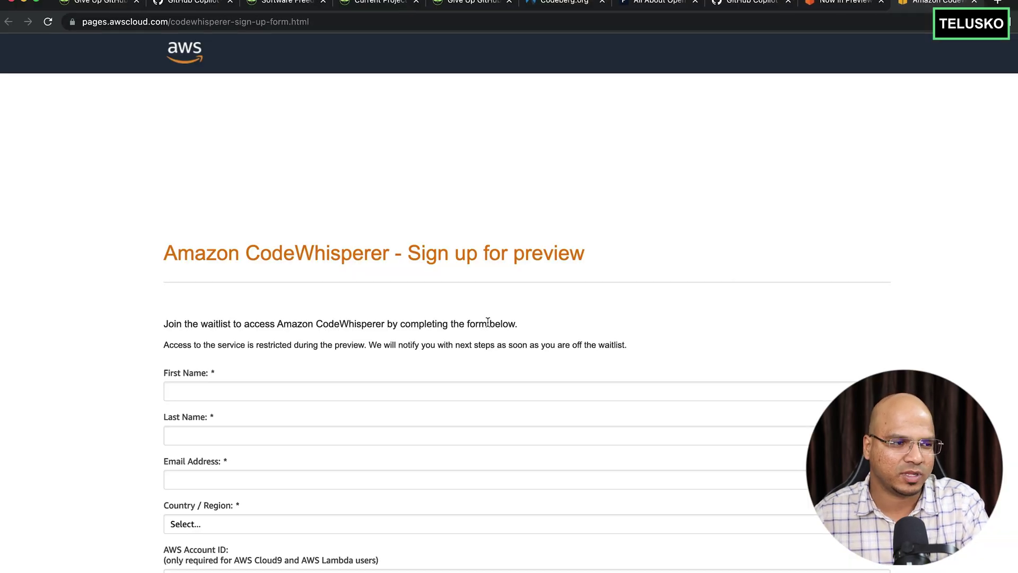
pyautogui.scroll(-5, 319, 318)
pyautogui.scroll(-2, 120, 278)
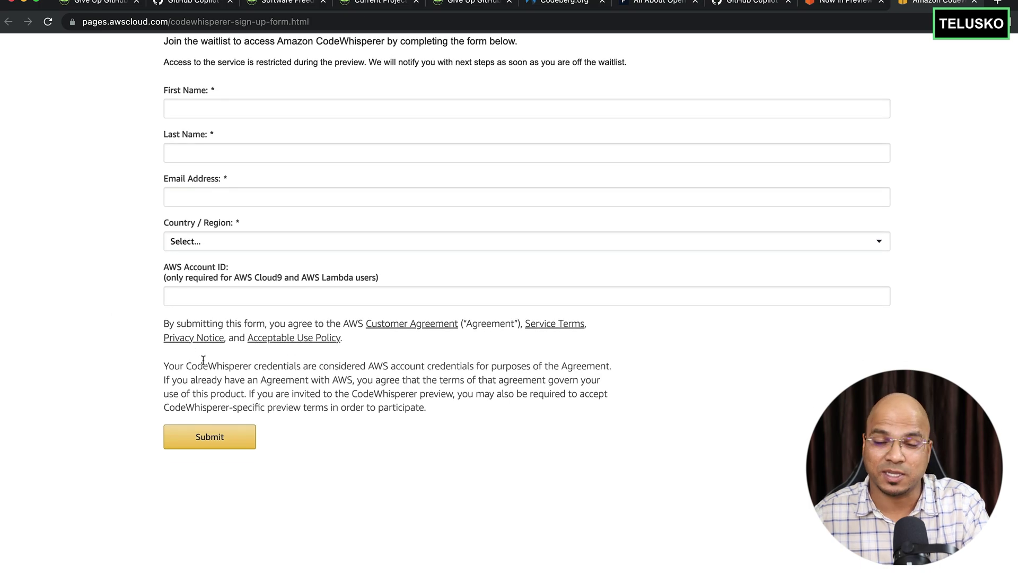
pyautogui.scroll(1, 127, 351)
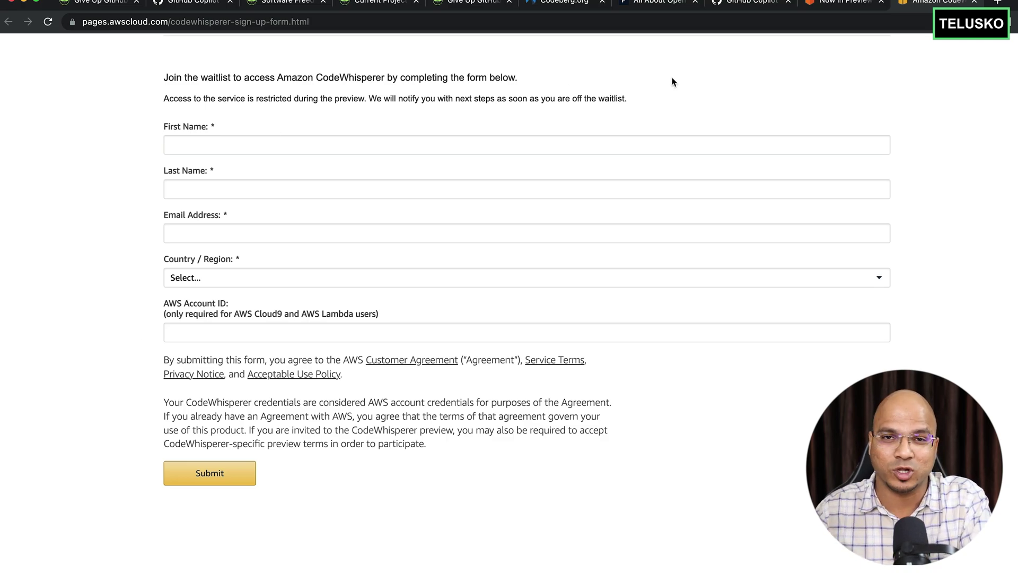
# Step: Read the CodeWhisperer sign-up form, then return to the GitHub Copilot public-code FAQ
pyautogui.click(846, 3)
pyautogui.click(663, 3)
pyautogui.click(745, 4)
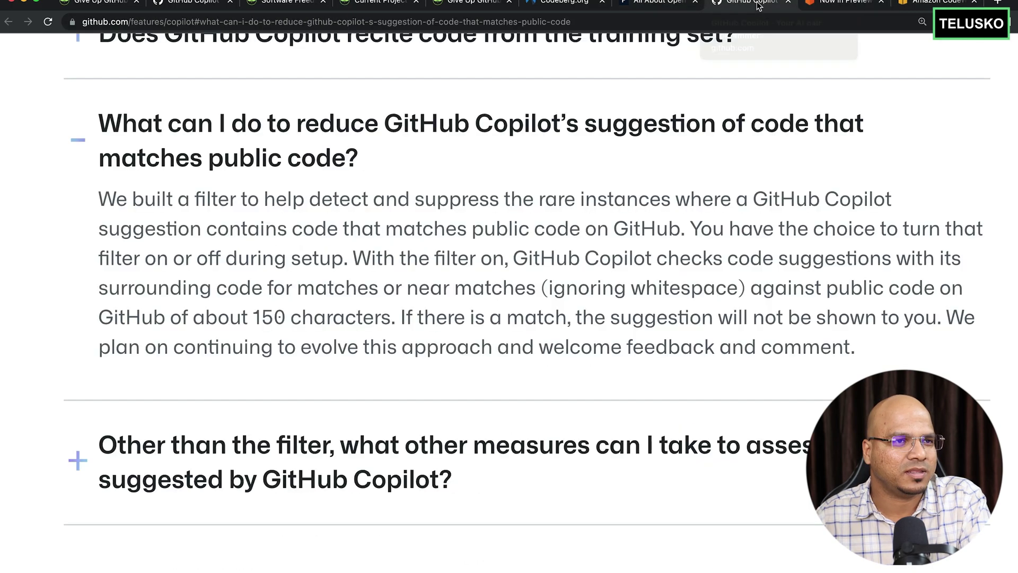
# Step: Add 'Gitea' on line 15 and append ' - Gitlab' to the 'Alternative for Github' line 13
pyautogui.hotkey('alt', 'Tab')
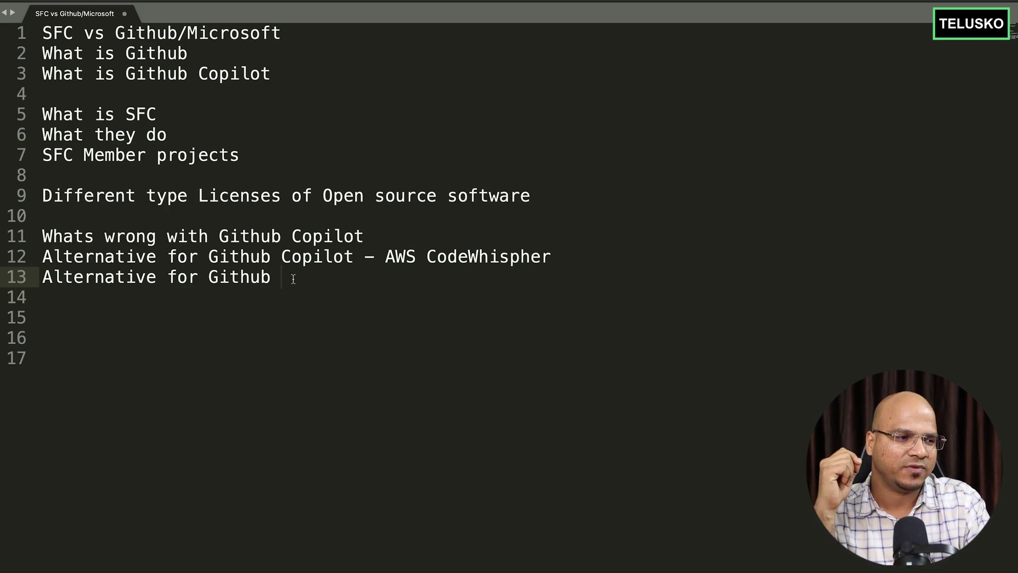
pyautogui.press('Return')
pyautogui.press('Return')
pyautogui.write('Gite')
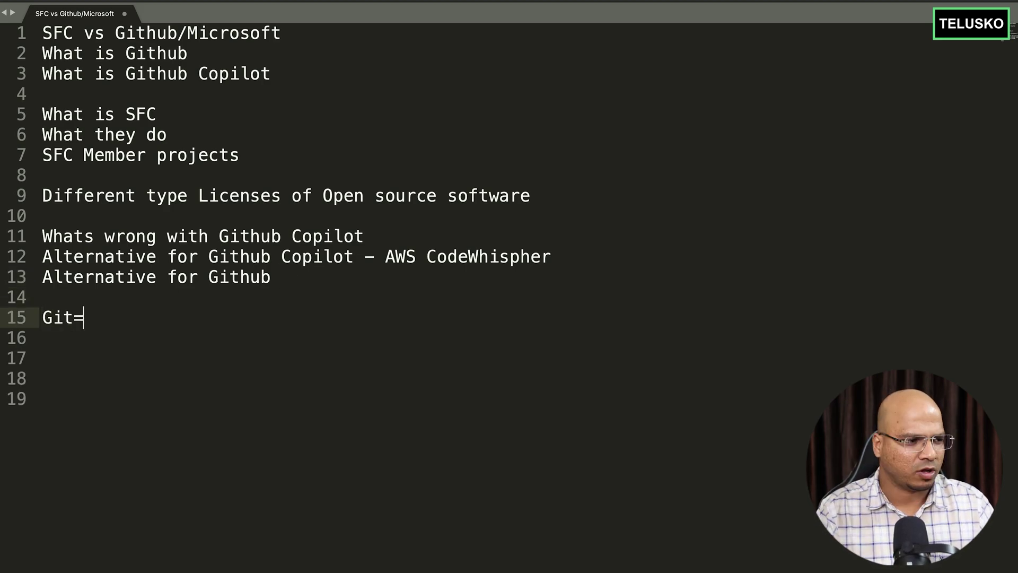
pyautogui.write('a')
pyautogui.press('BackSpace')
pyautogui.press('BackSpace')
pyautogui.write('ea')
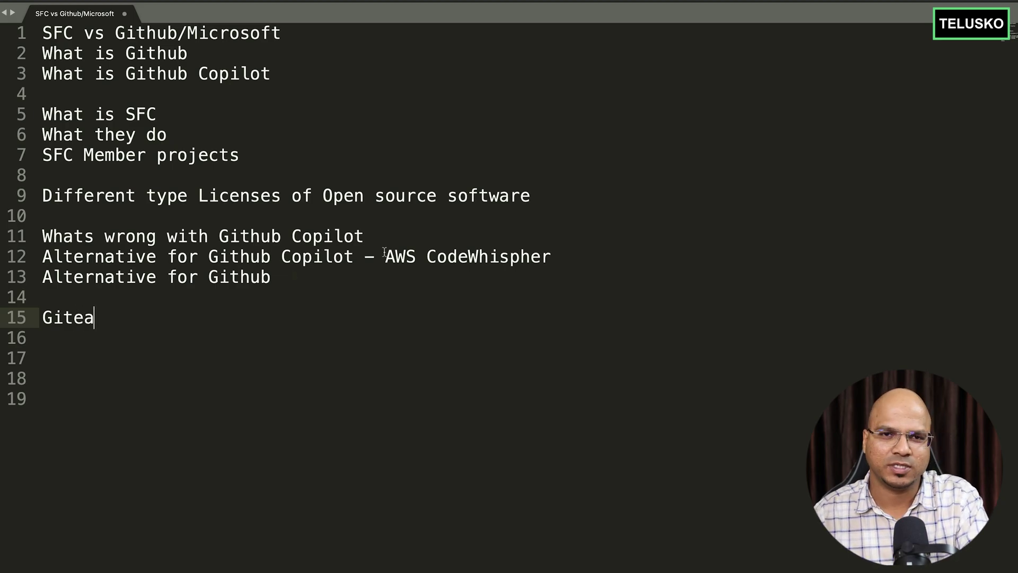
pyautogui.moveTo(128, 321); pyautogui.dragTo(8, 323)
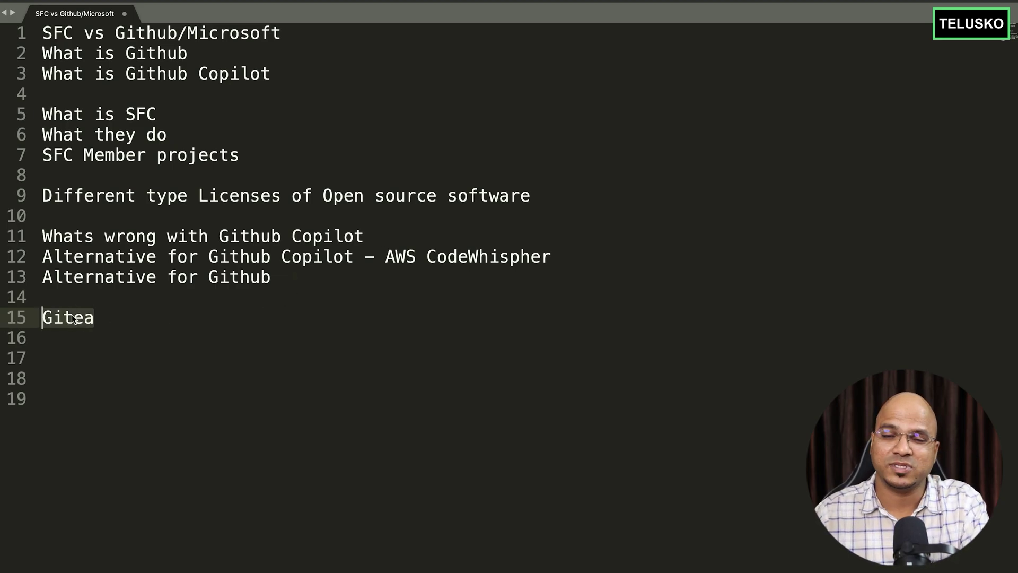
pyautogui.doubleClick(242, 277)
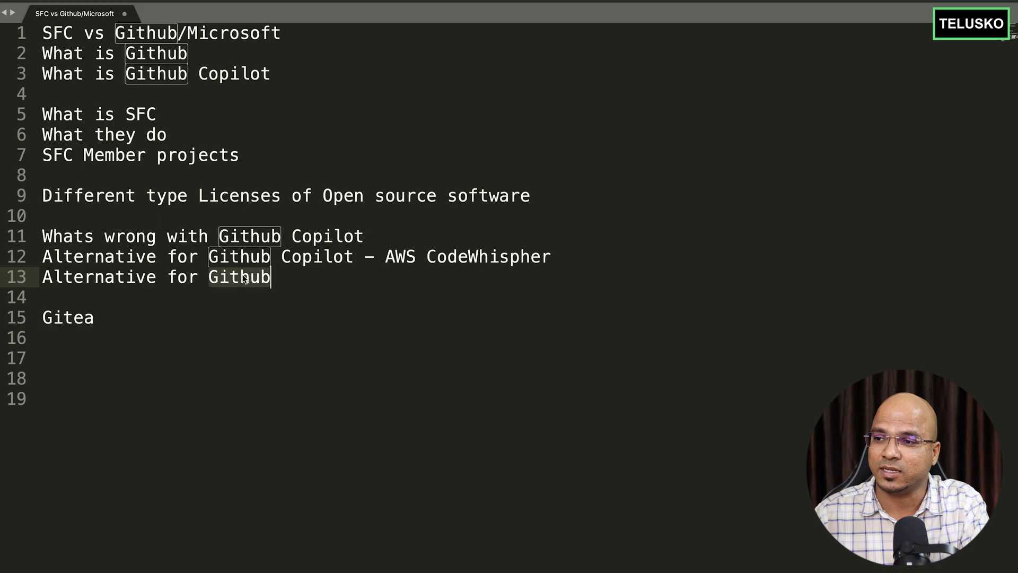
pyautogui.write(' - Gitlab')
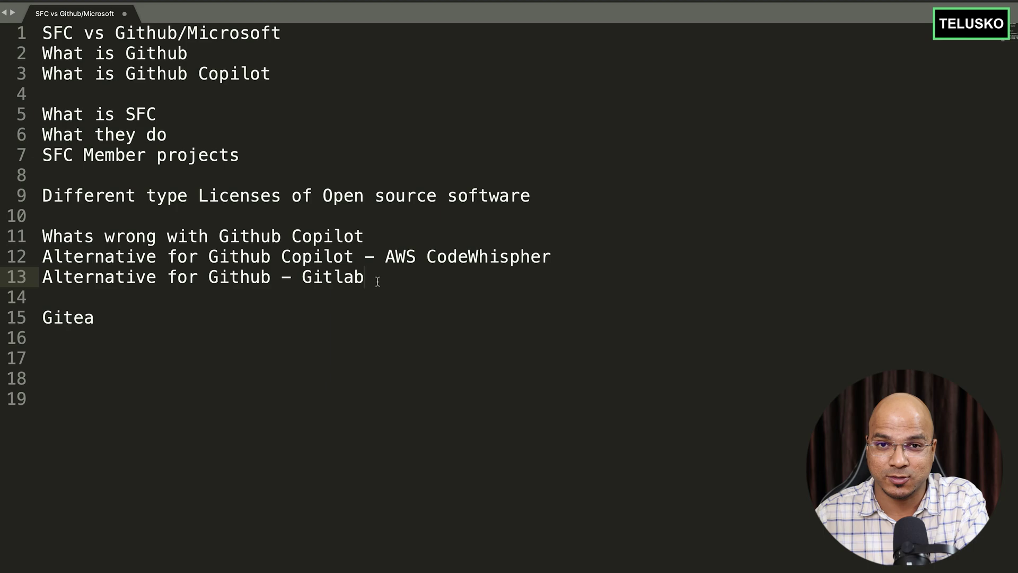
pyautogui.click(239, 277)
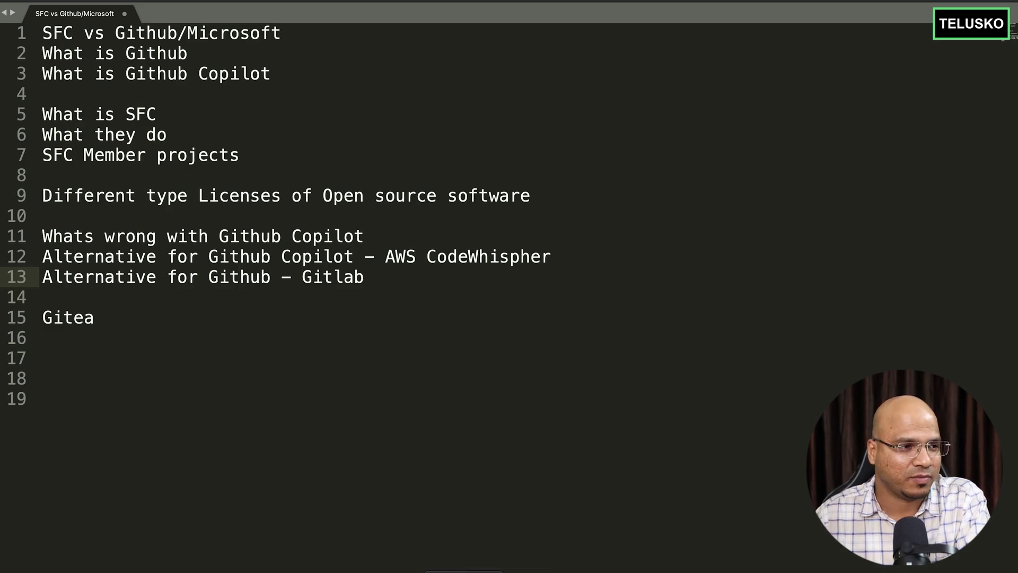
# Step: Read the Give Up GitHub! page, highlighting its Alternative Hosting Services heading
pyautogui.press('super+Tab')
pyautogui.click(97, 3)
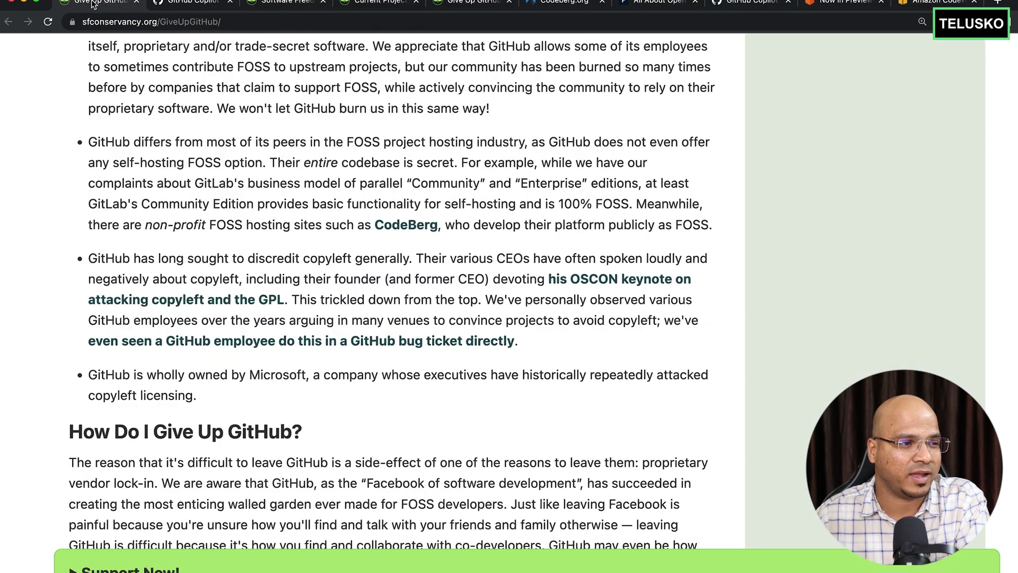
pyautogui.scroll(-2, 431, 267)
pyautogui.scroll(-5, 431, 268)
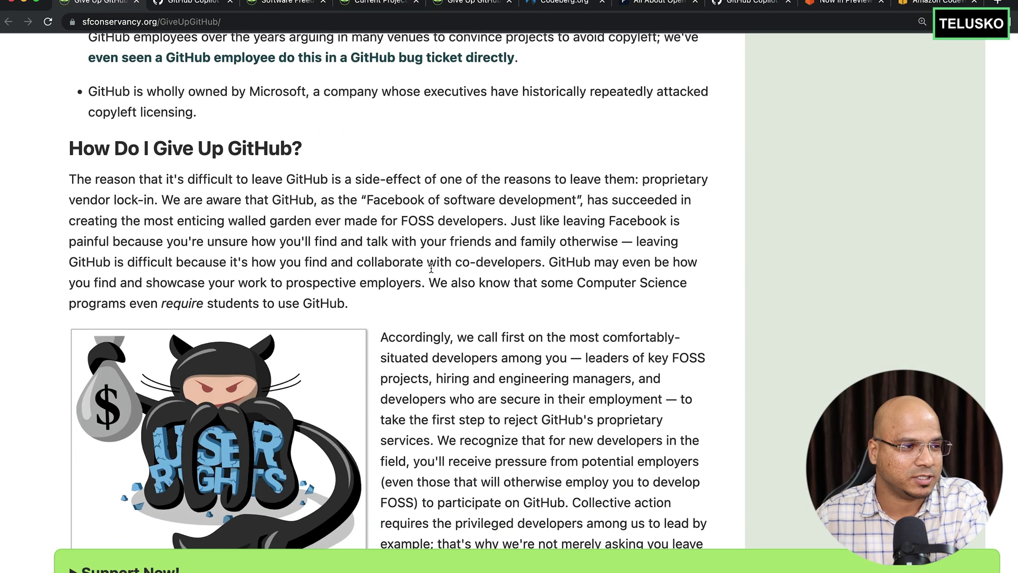
pyautogui.scroll(-5, 431, 268)
pyautogui.scroll(-4, 431, 267)
pyautogui.scroll(-6, 430, 268)
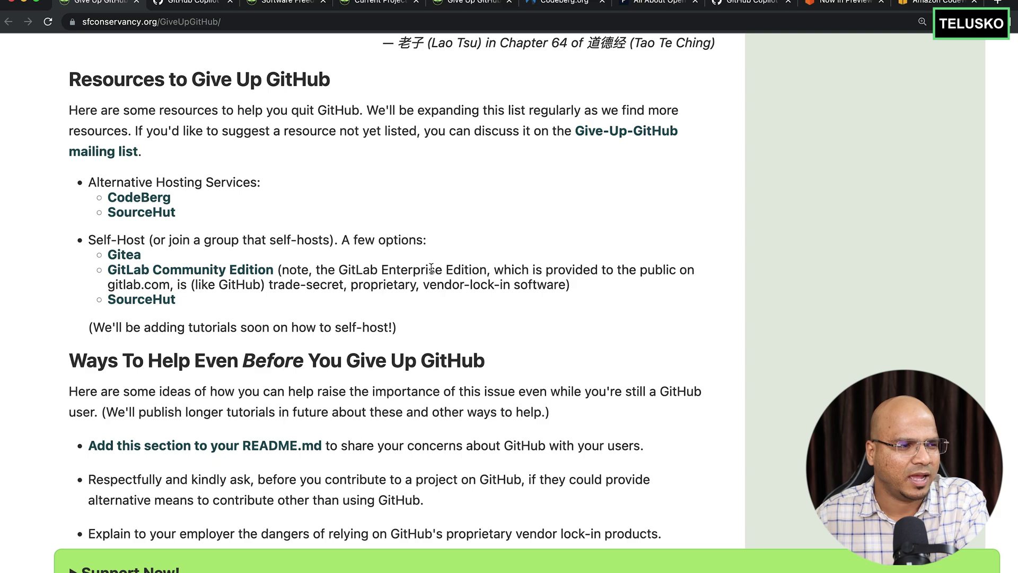
pyautogui.scroll(-1, 430, 269)
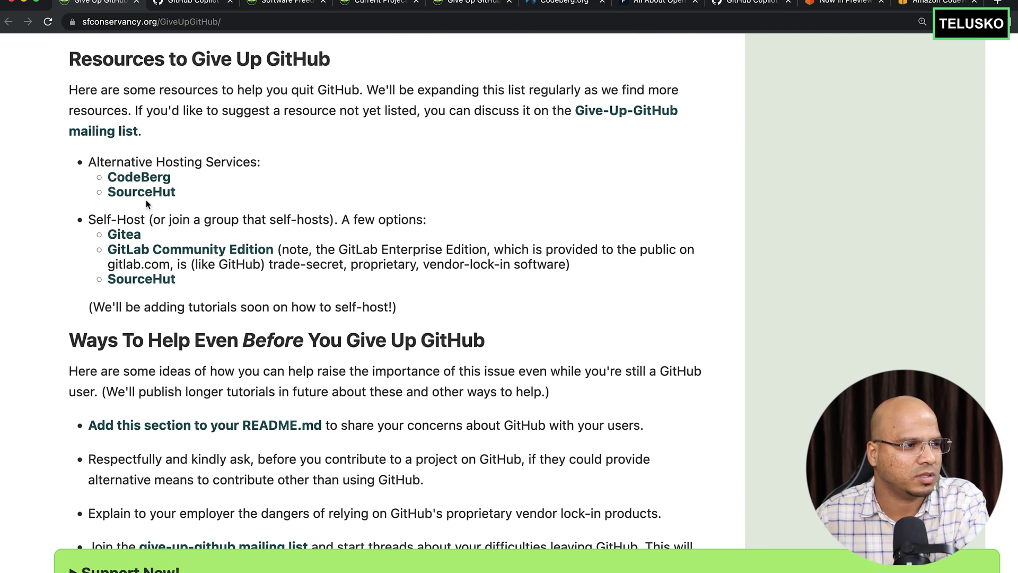
pyautogui.moveTo(88, 159); pyautogui.dragTo(133, 160)
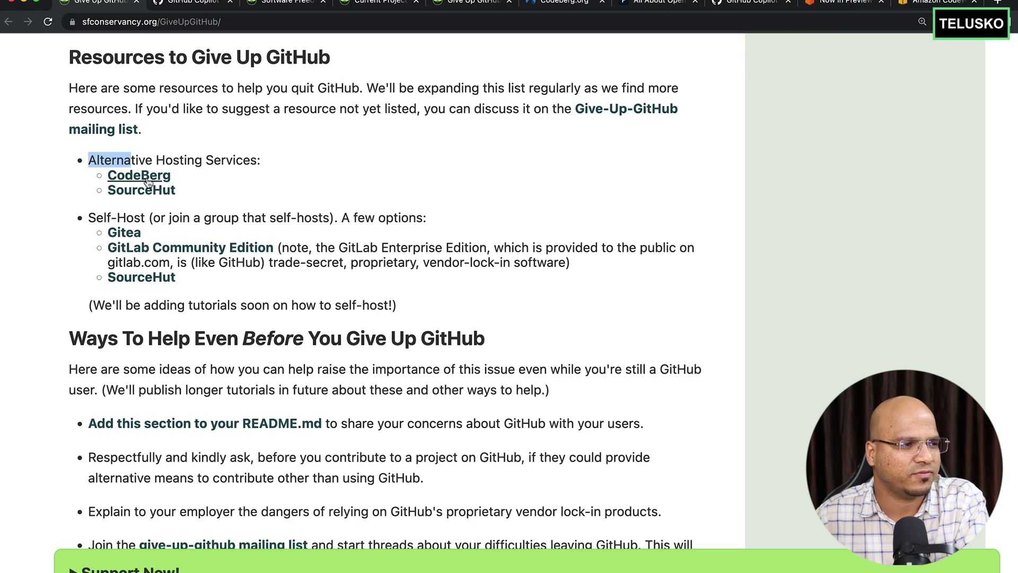
pyautogui.scroll(-5, 316, 190)
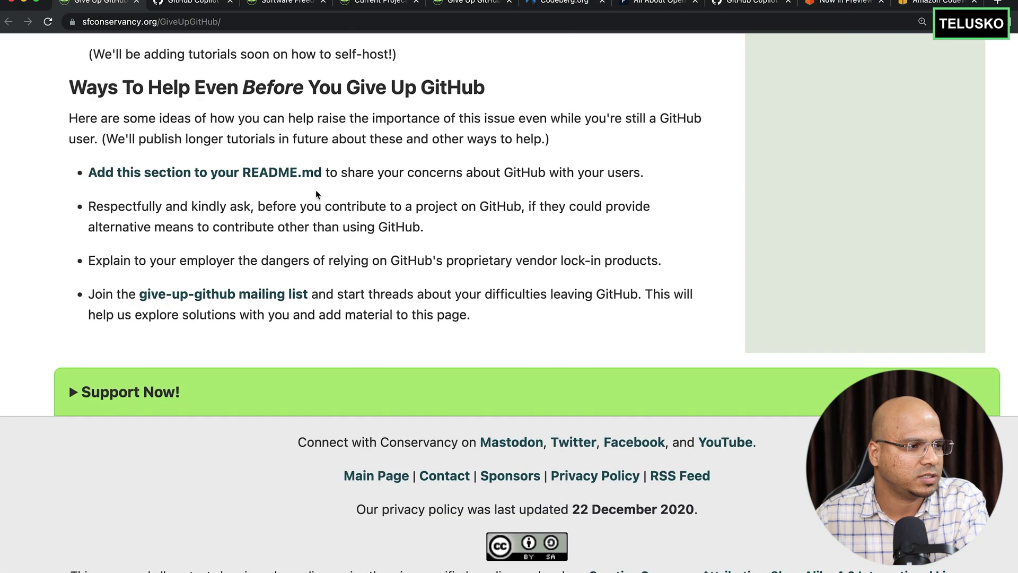
pyautogui.scroll(1, 315, 190)
pyautogui.scroll(1, 316, 190)
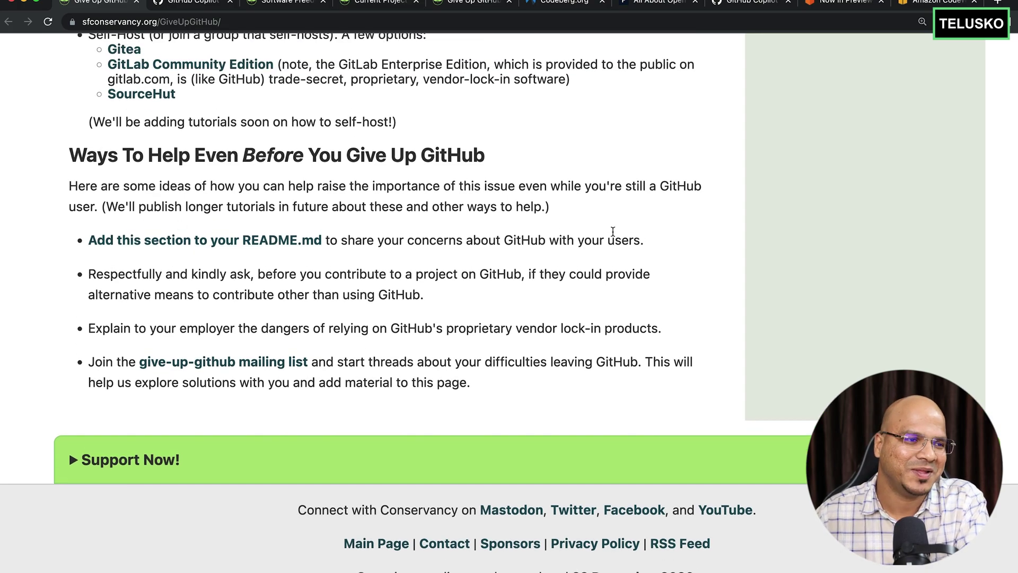
pyautogui.moveTo(378, 240); pyautogui.dragTo(521, 240)
pyautogui.click(521, 240)
pyautogui.scroll(1, 522, 236)
pyautogui.scroll(10, 523, 237)
pyautogui.scroll(10, 523, 236)
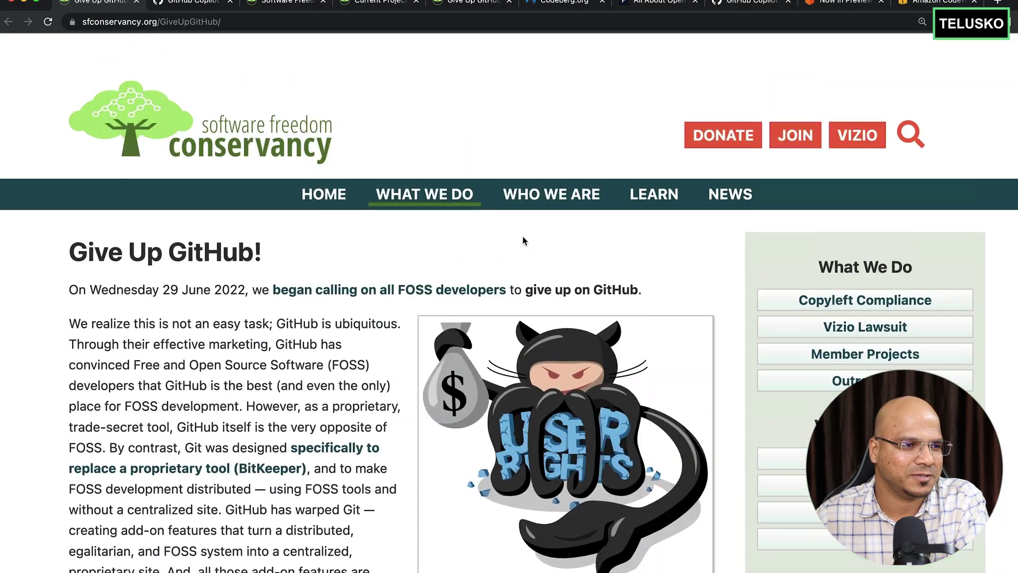